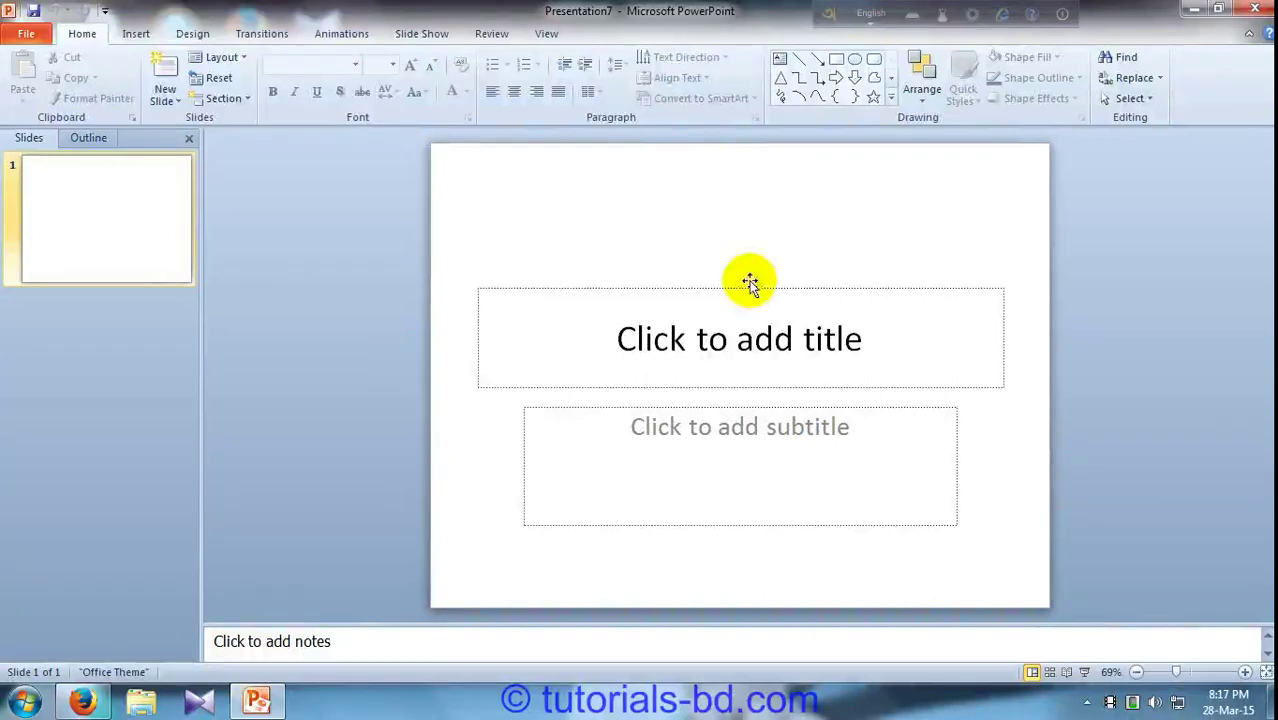
# Show the Design tab's theme and page setup options for the blank title slide.
pyautogui.click(179, 38)
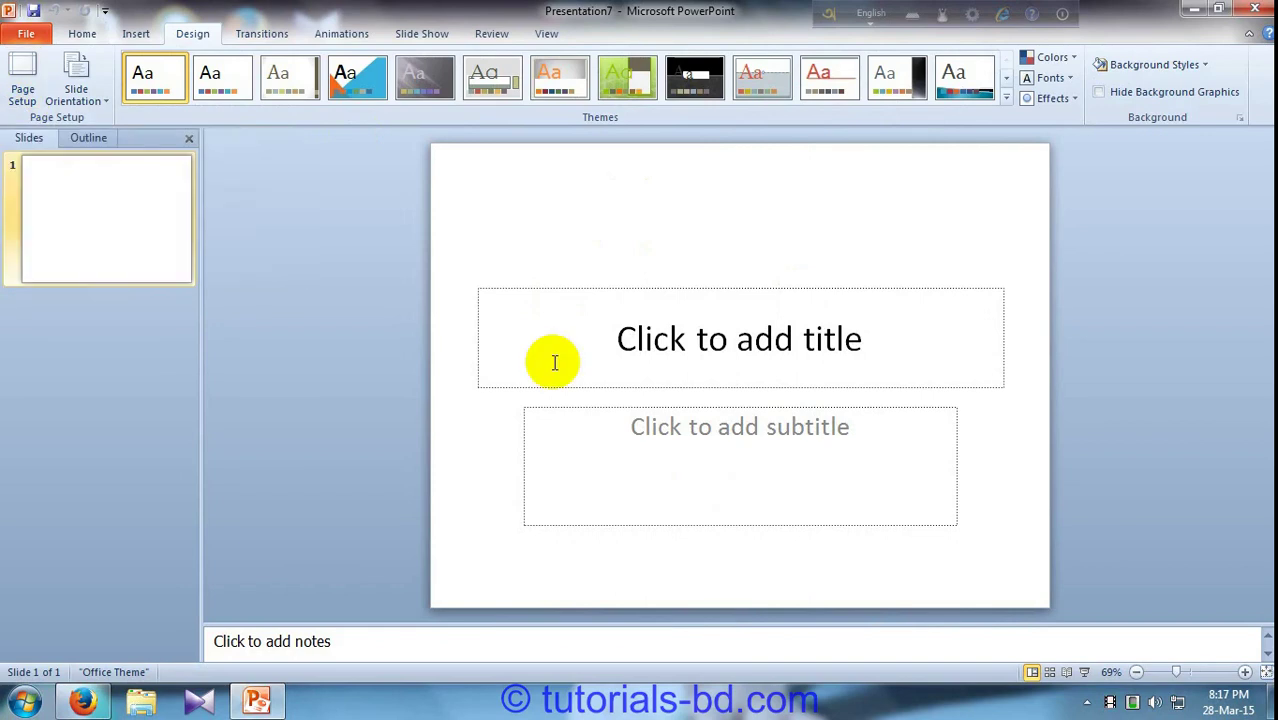
# Change the slide size to Custom (10.42 × 7.92 inches) in Page Setup.
pyautogui.click(19, 89)
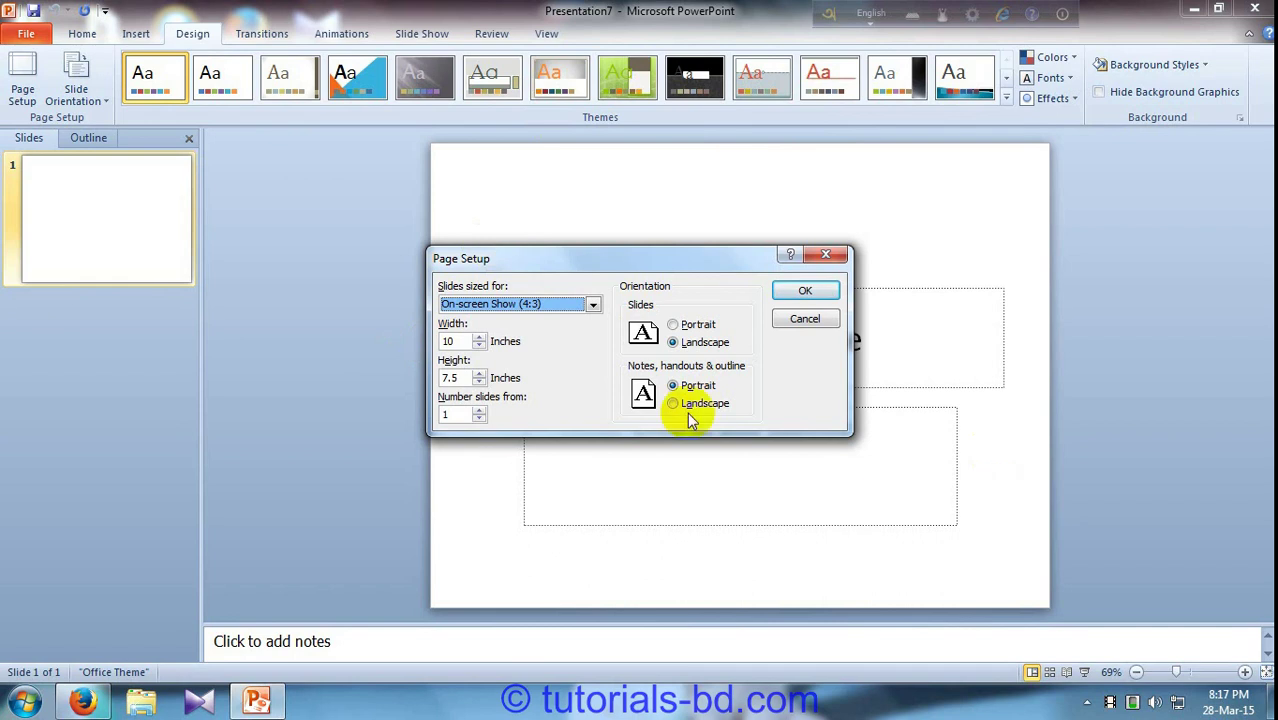
pyautogui.click(592, 304)
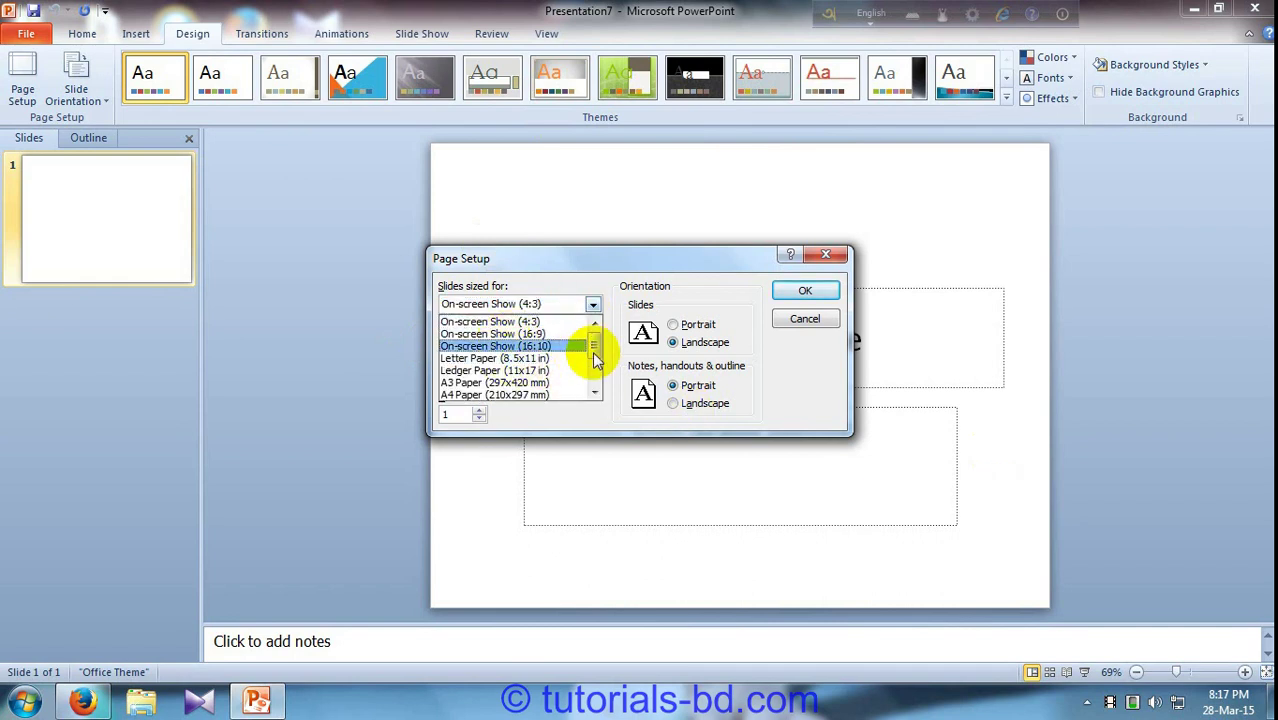
pyautogui.moveTo(593, 352); pyautogui.dragTo(592, 372)
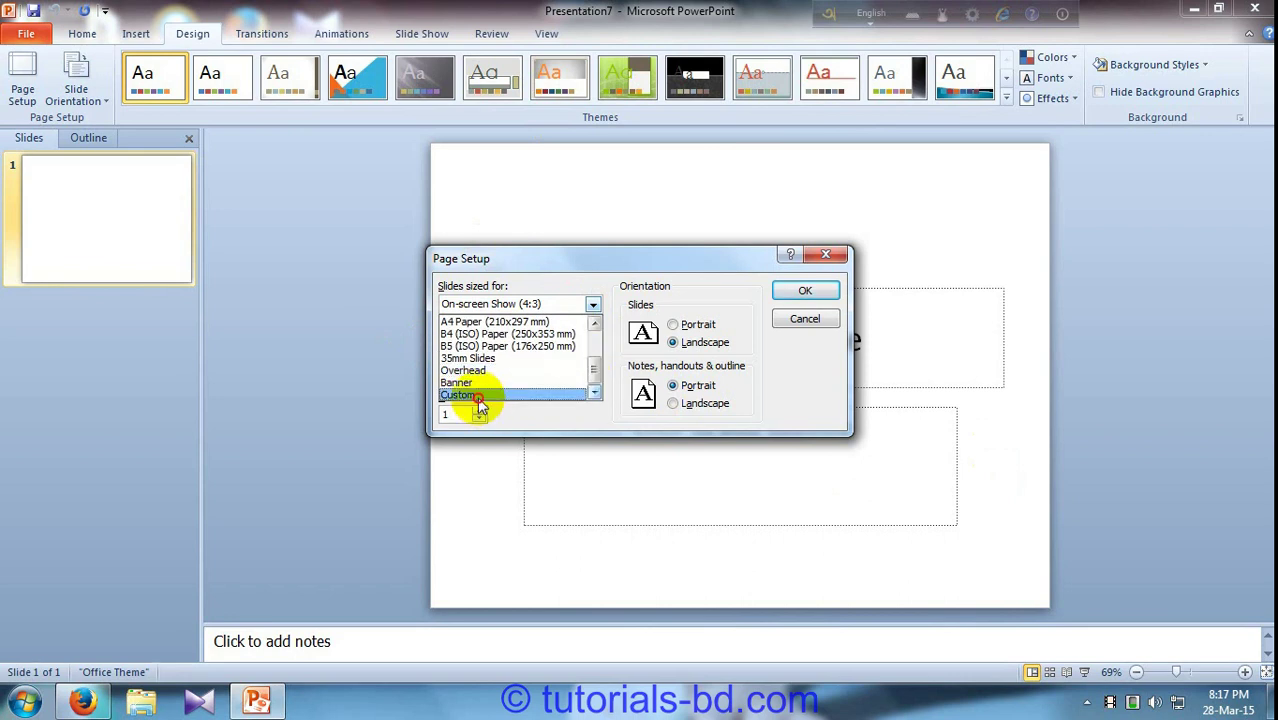
pyautogui.click(477, 395)
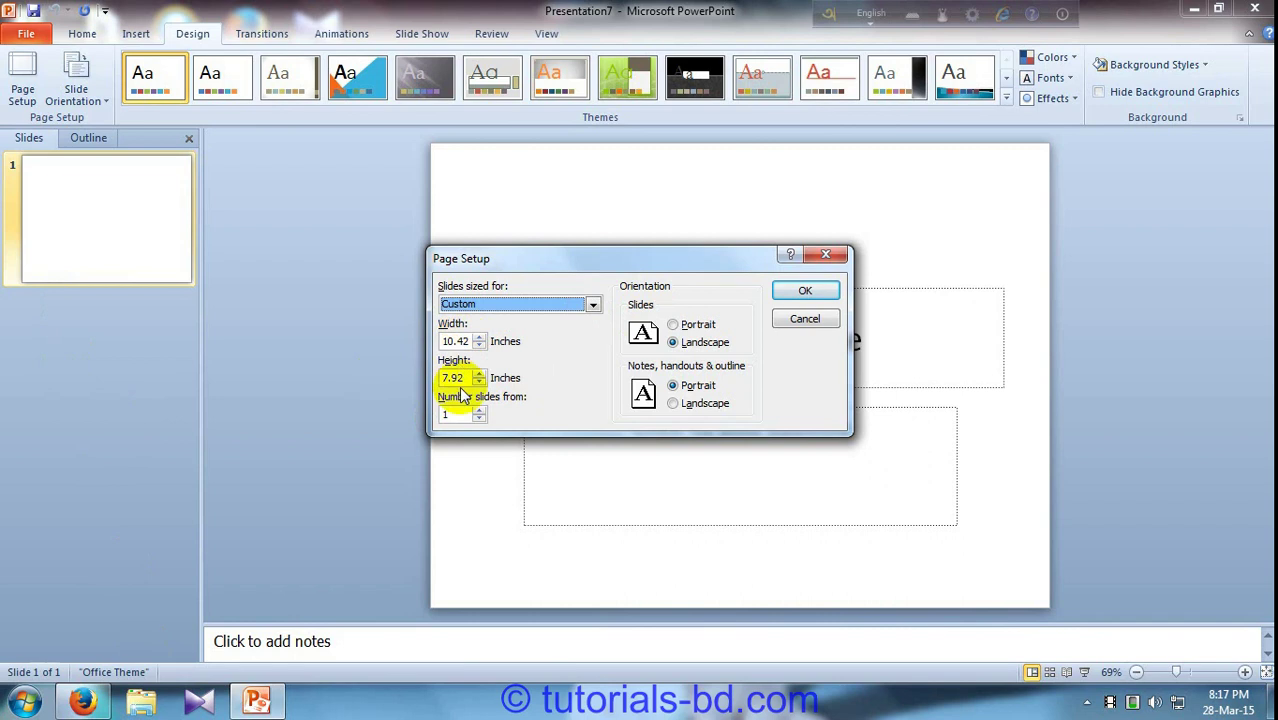
# Keep the slides landscape and choose A4 Paper (210x297 mm) as the slide size.
pyautogui.click(686, 328)
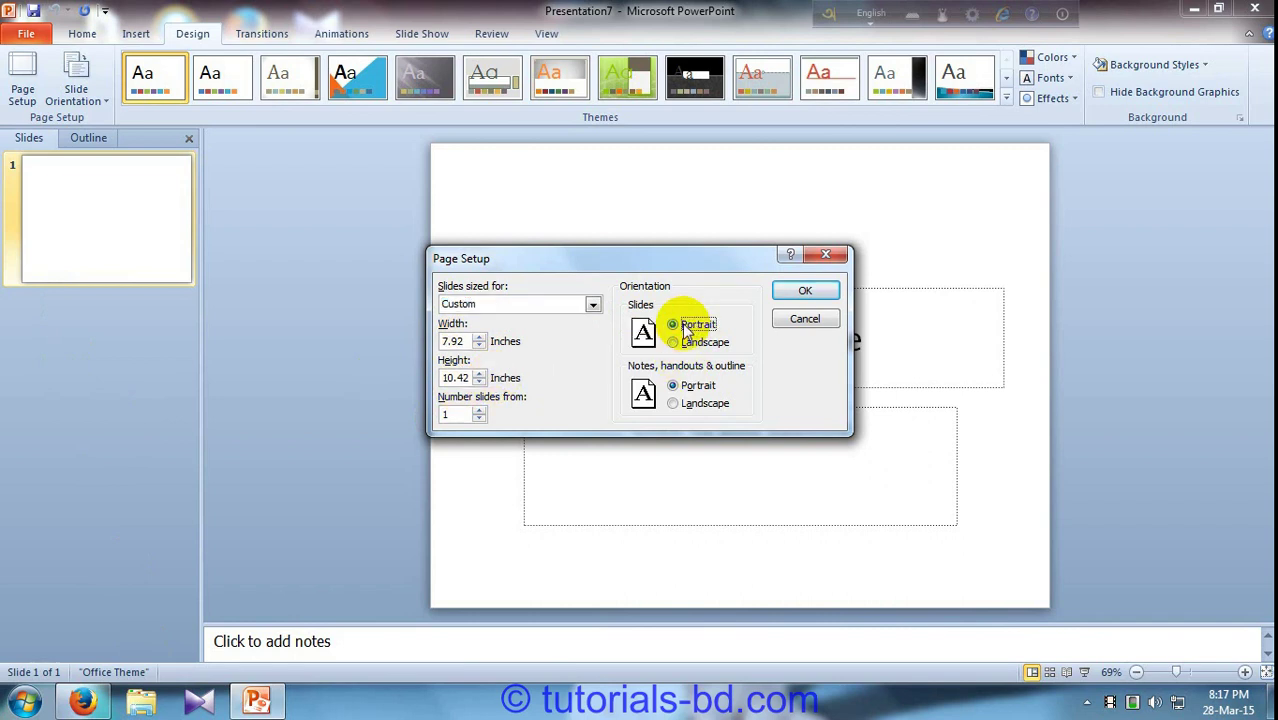
pyautogui.click(686, 344)
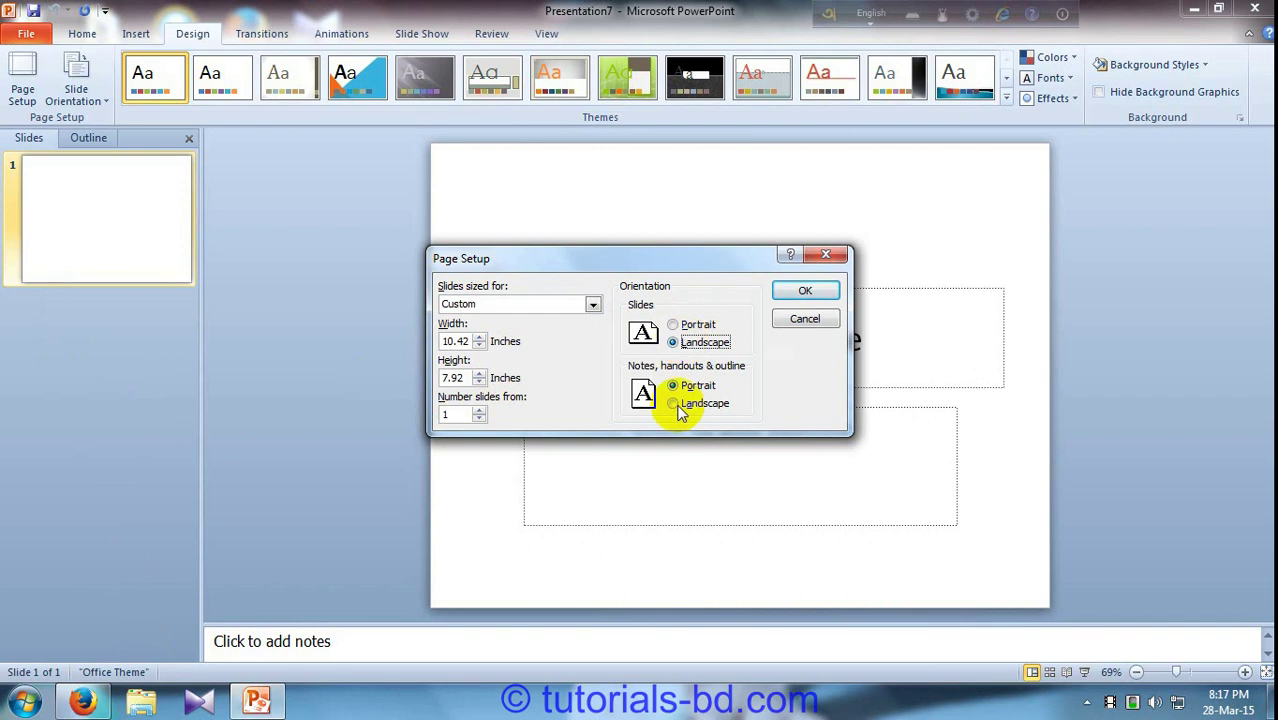
pyautogui.click(585, 303)
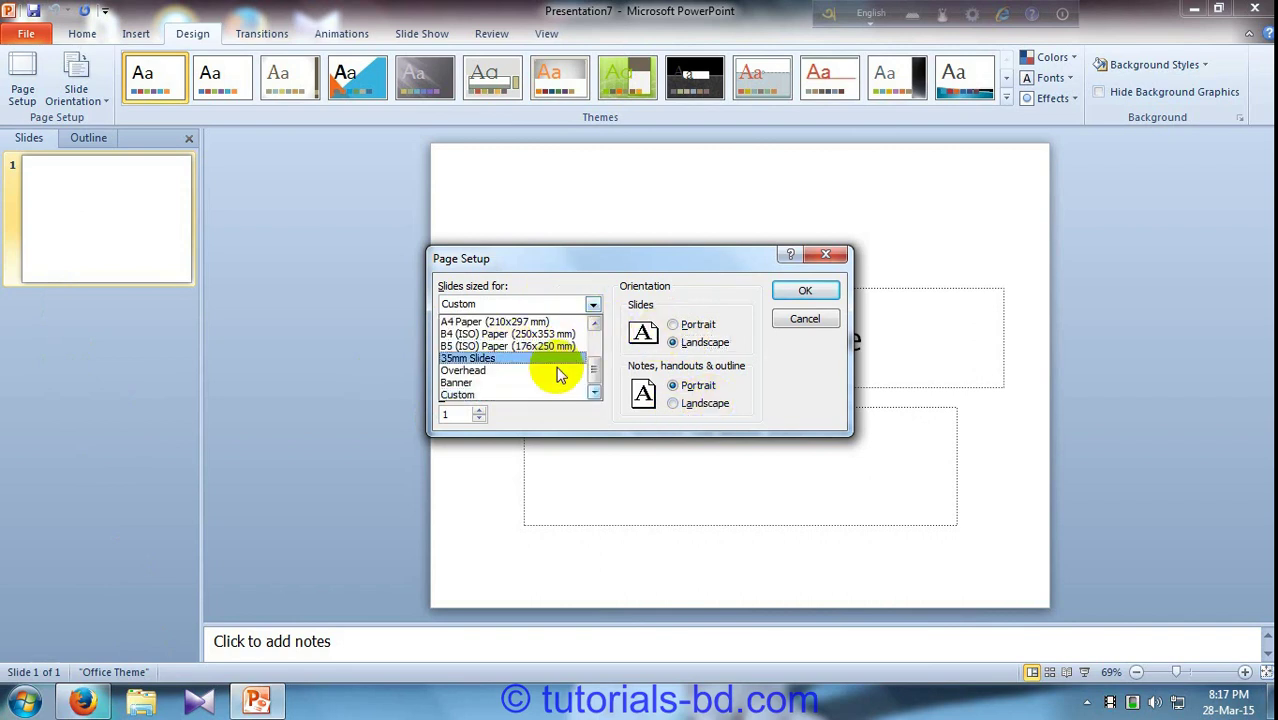
pyautogui.moveTo(597, 376); pyautogui.dragTo(592, 356)
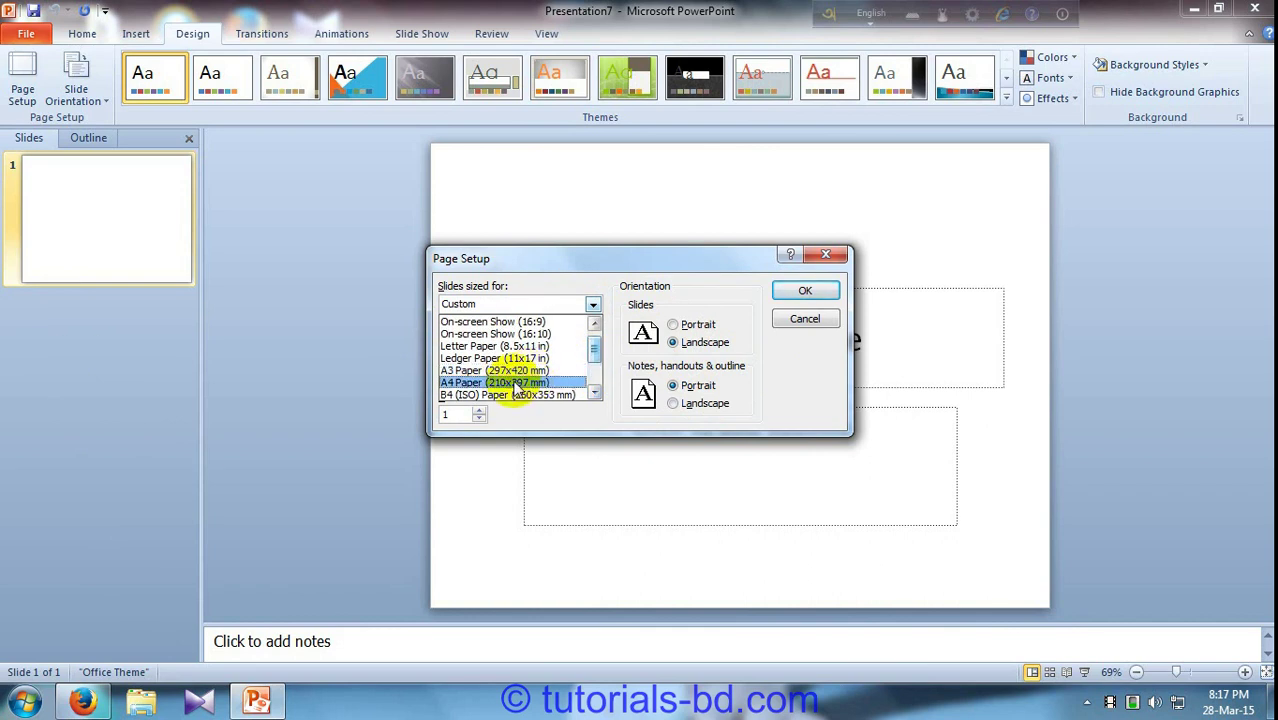
pyautogui.scroll(1, 593, 365)
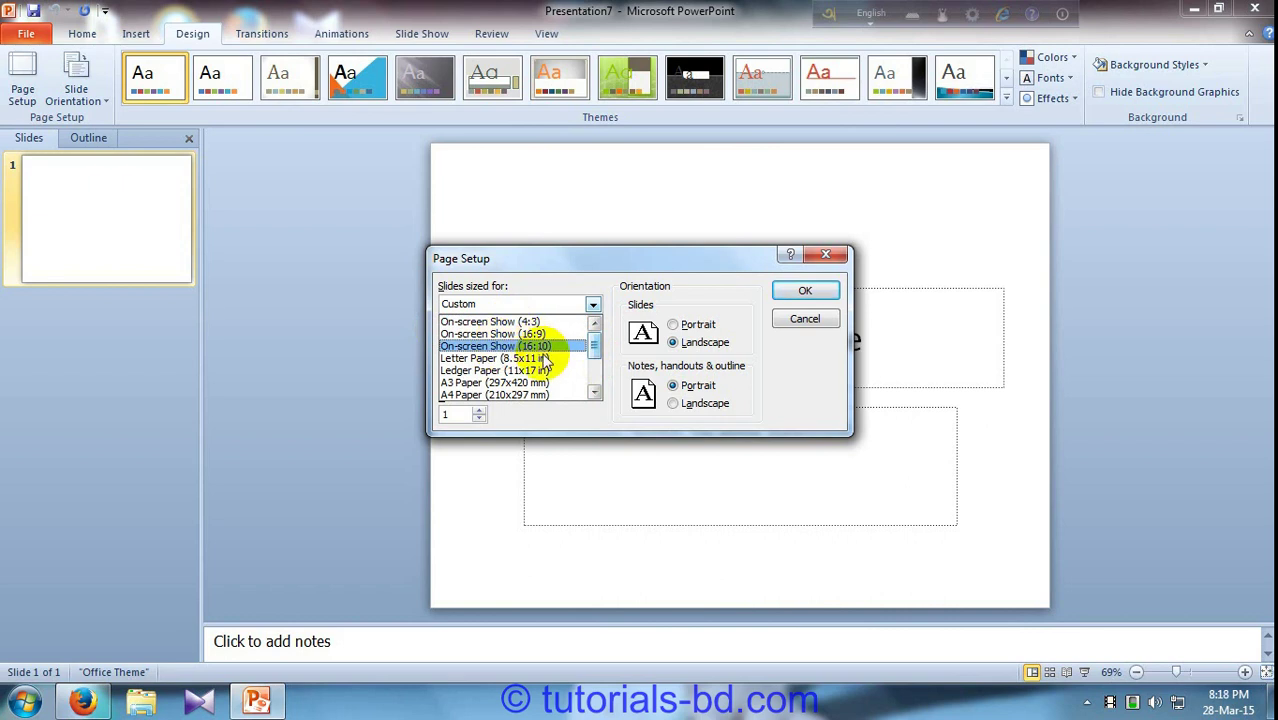
pyautogui.scroll(-1, 565, 365)
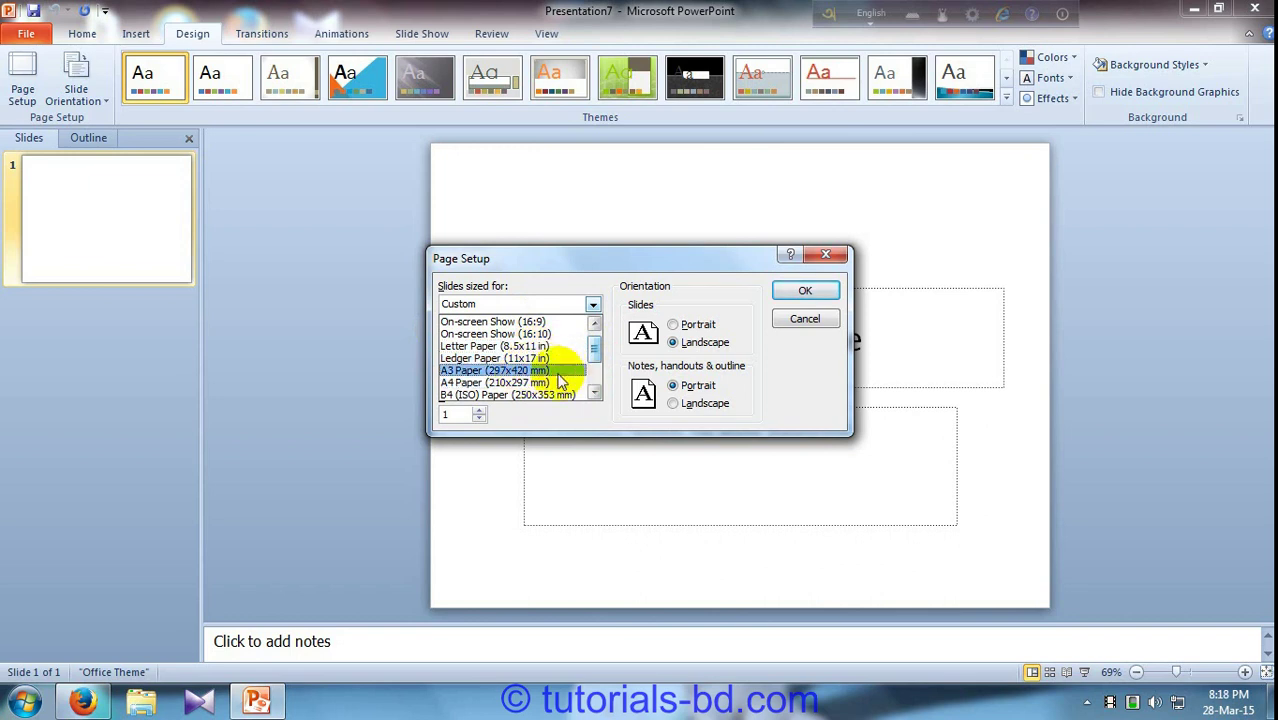
pyautogui.moveTo(593, 350); pyautogui.dragTo(595, 369)
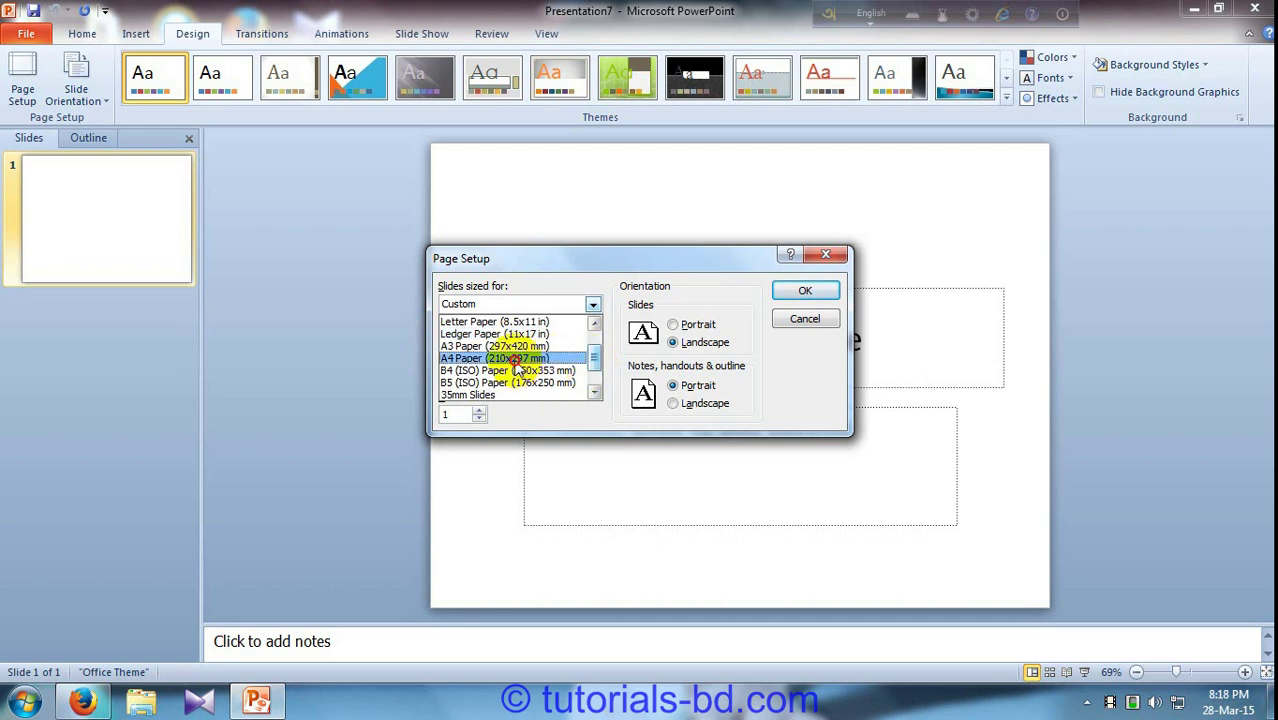
pyautogui.click(513, 358)
# Apply the A4 slide size, then try portrait orientation and return to landscape.
pyautogui.click(805, 292)
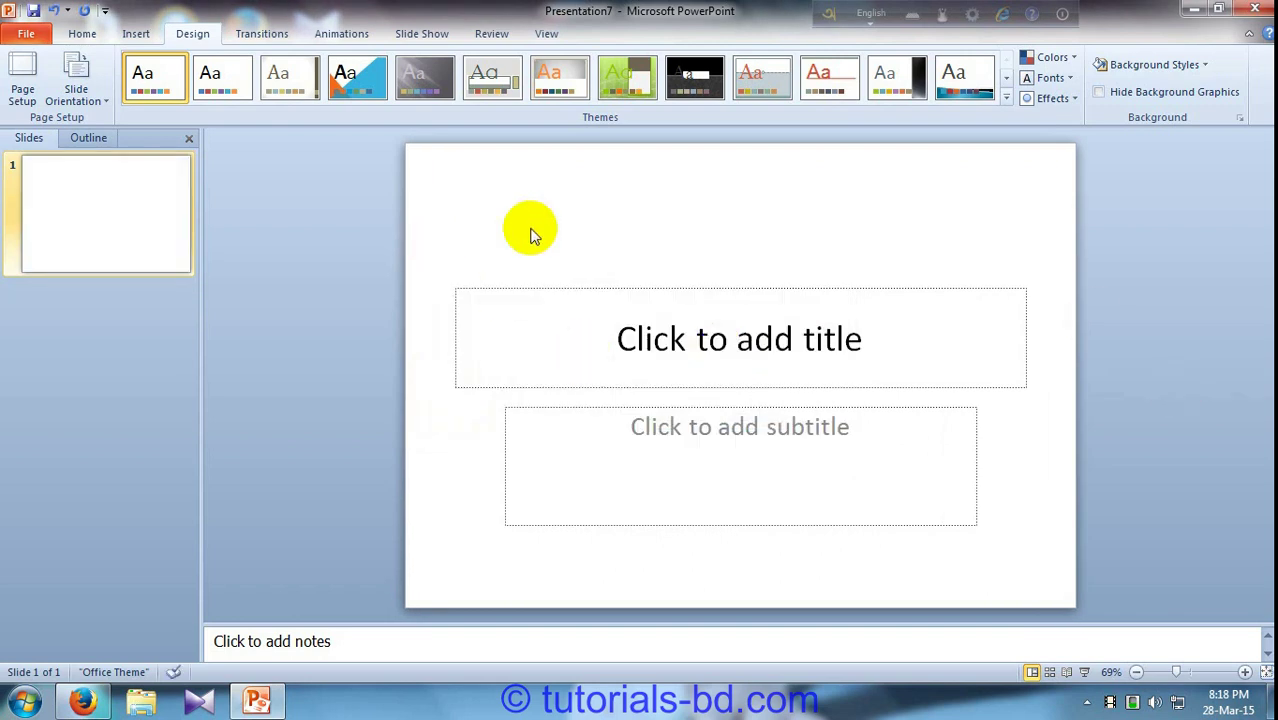
pyautogui.click(93, 108)
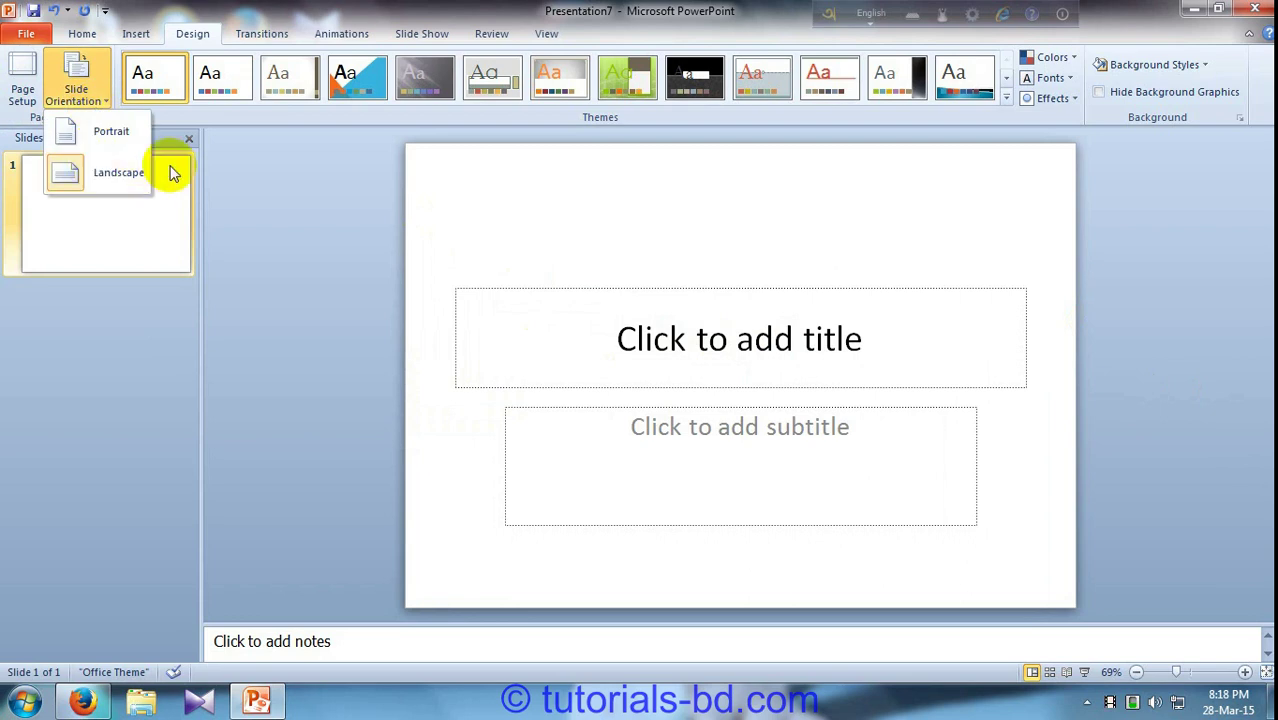
pyautogui.click(96, 137)
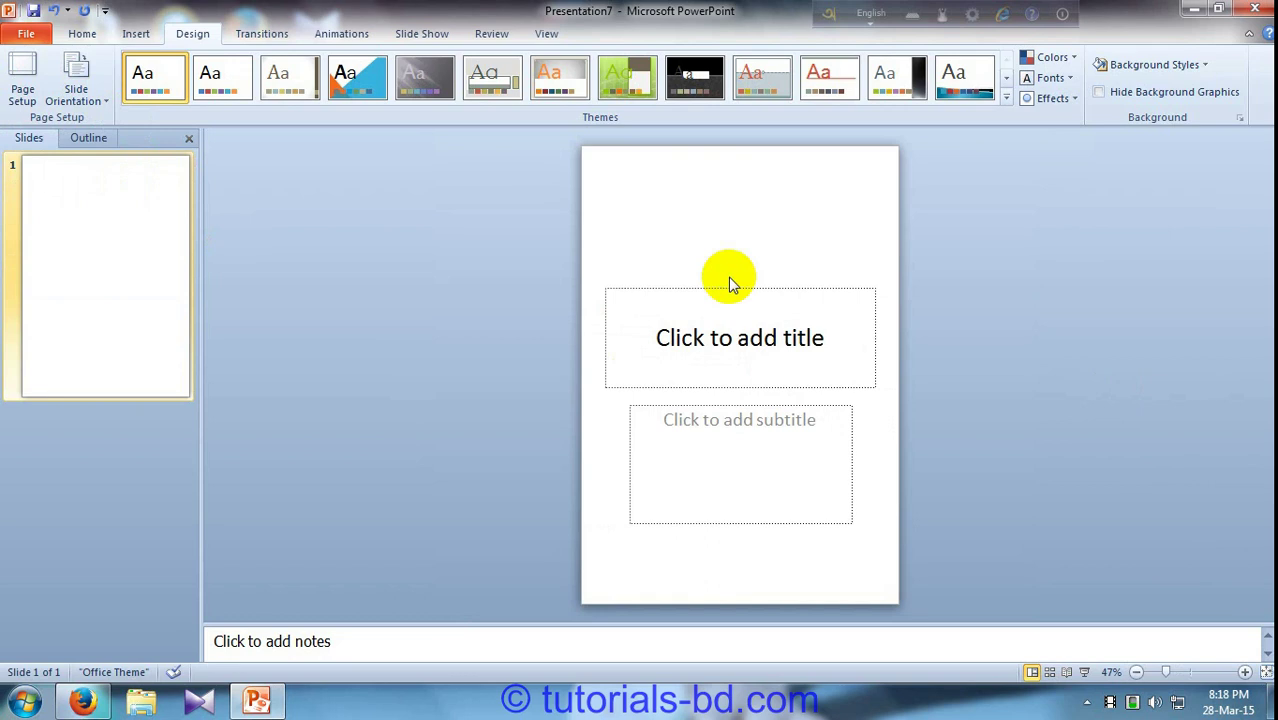
pyautogui.click(84, 95)
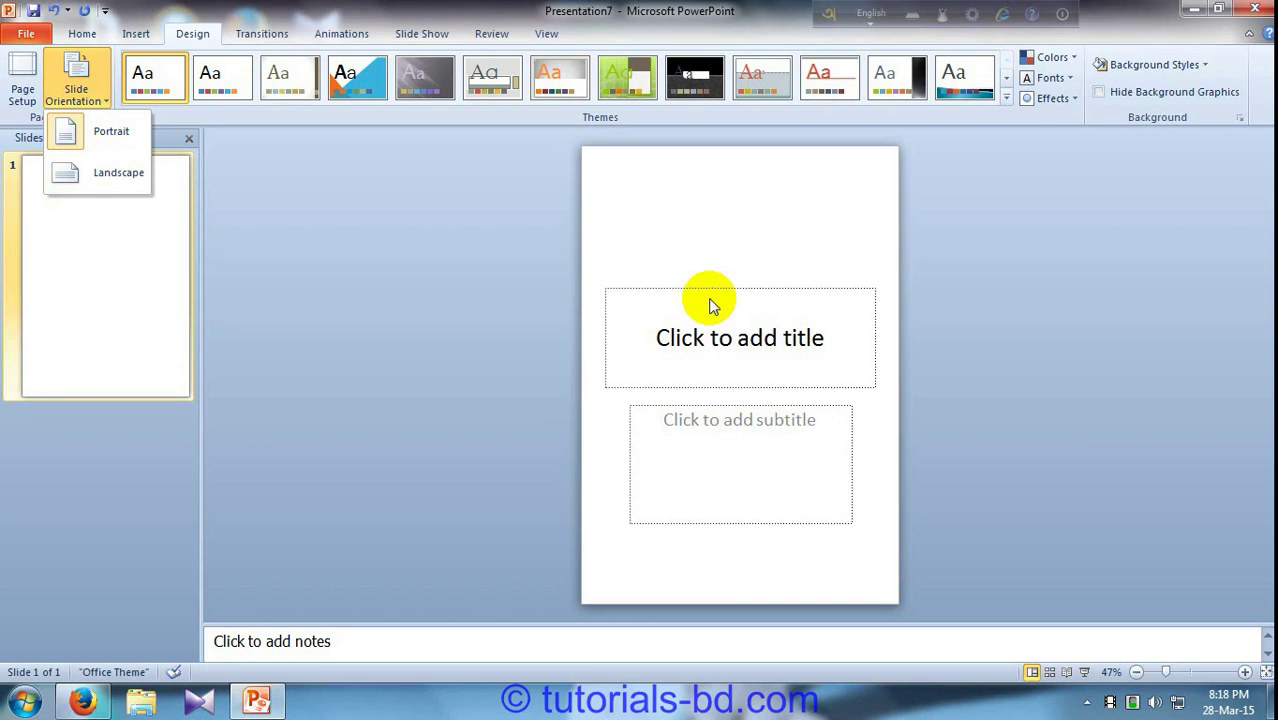
pyautogui.click(101, 175)
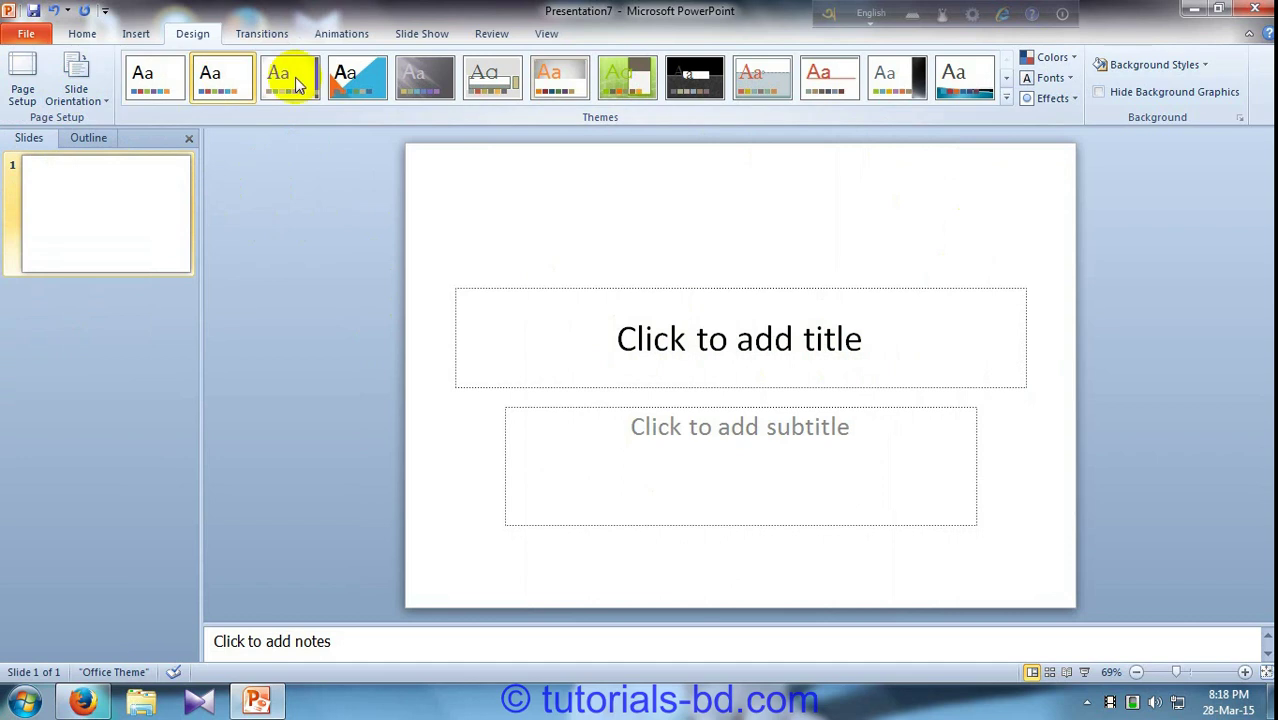
# Try the Angles, Aspect and a dark-blue theme before settling on the Paper theme.
pyautogui.click(365, 82)
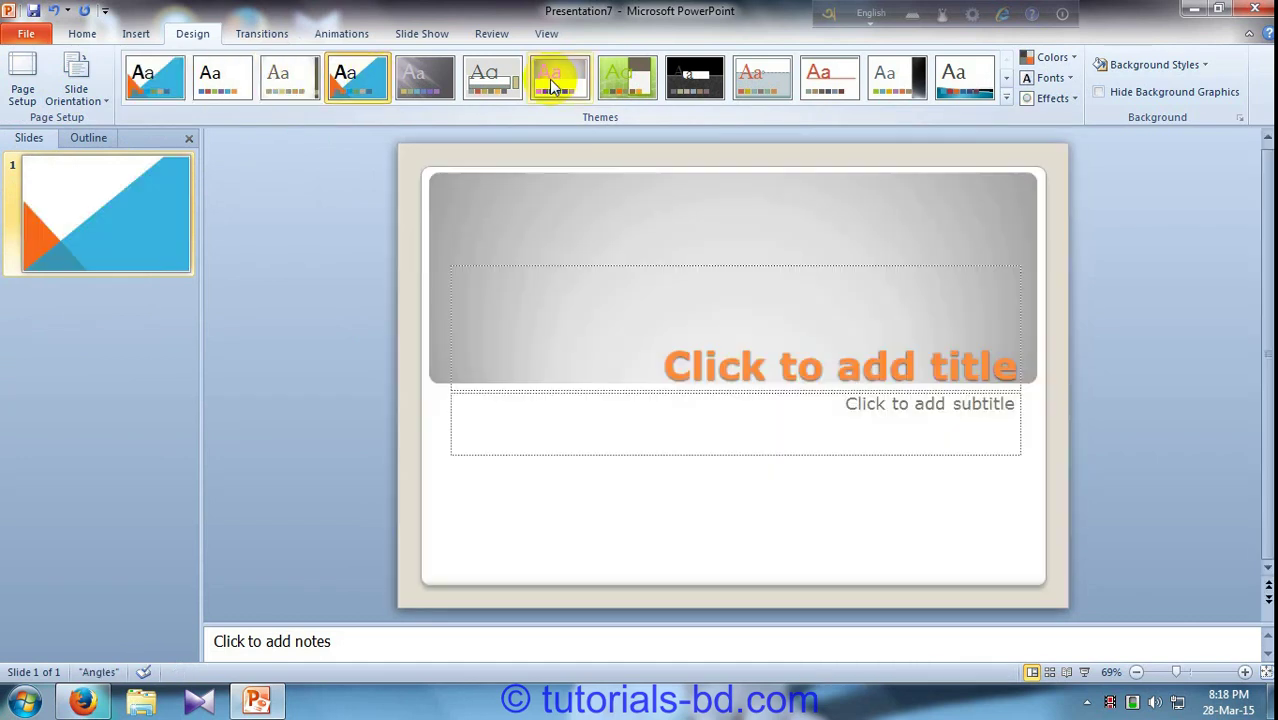
pyautogui.click(555, 85)
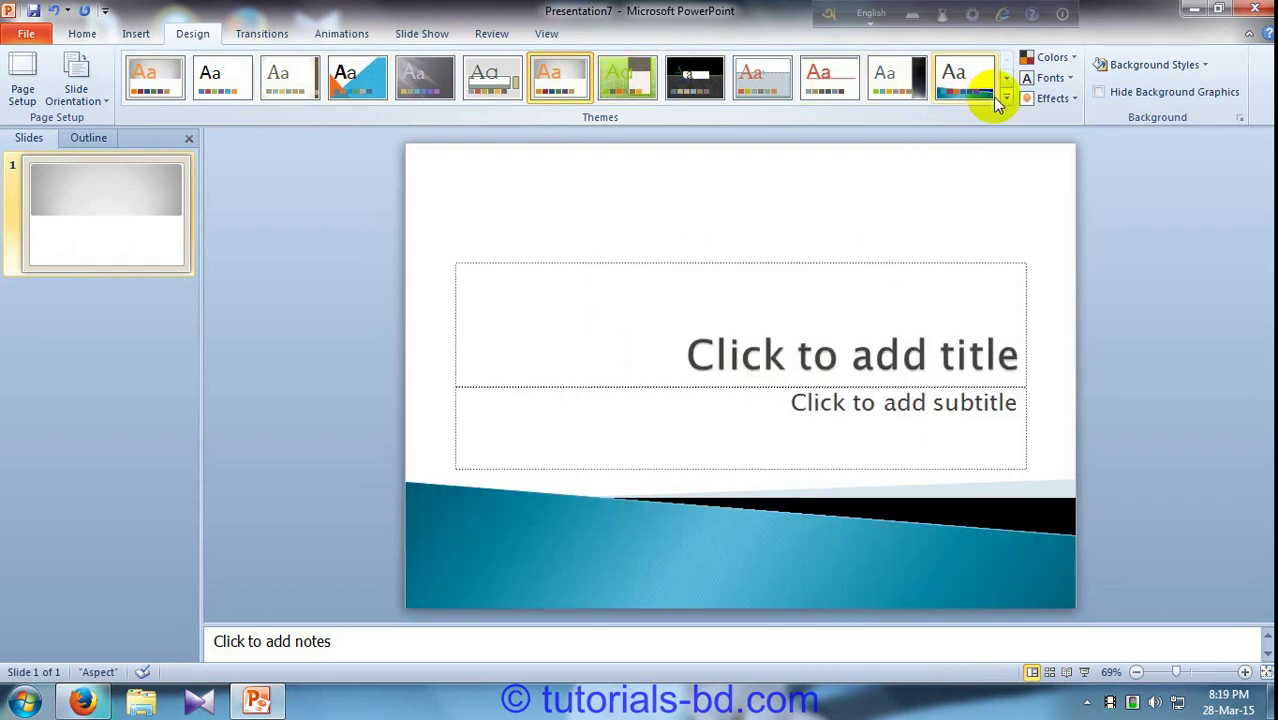
pyautogui.click(1005, 100)
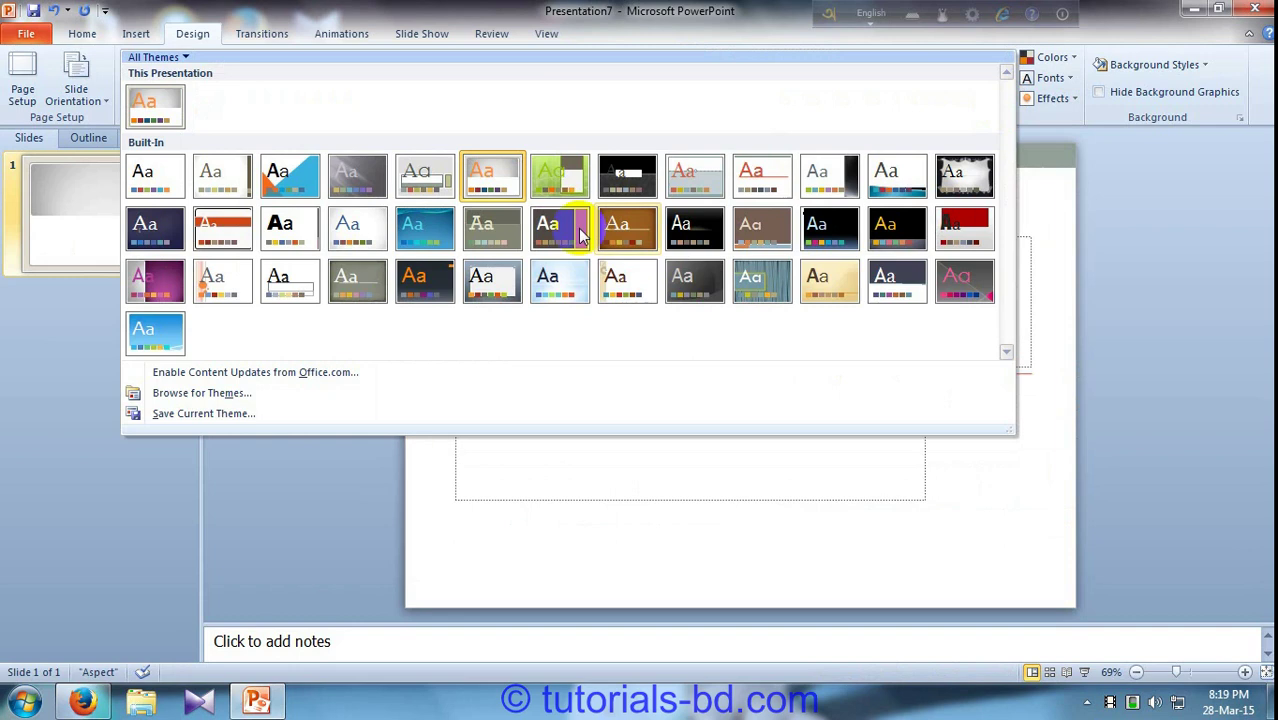
pyautogui.click(888, 277)
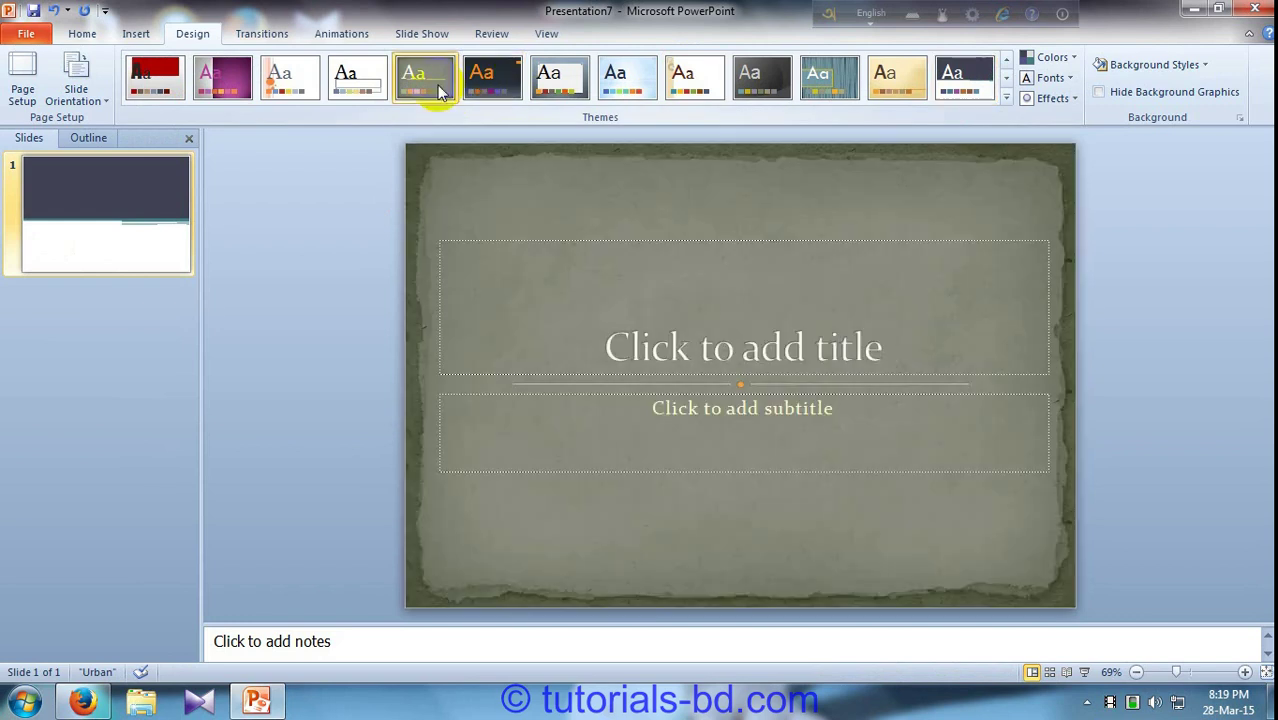
pyautogui.click(440, 90)
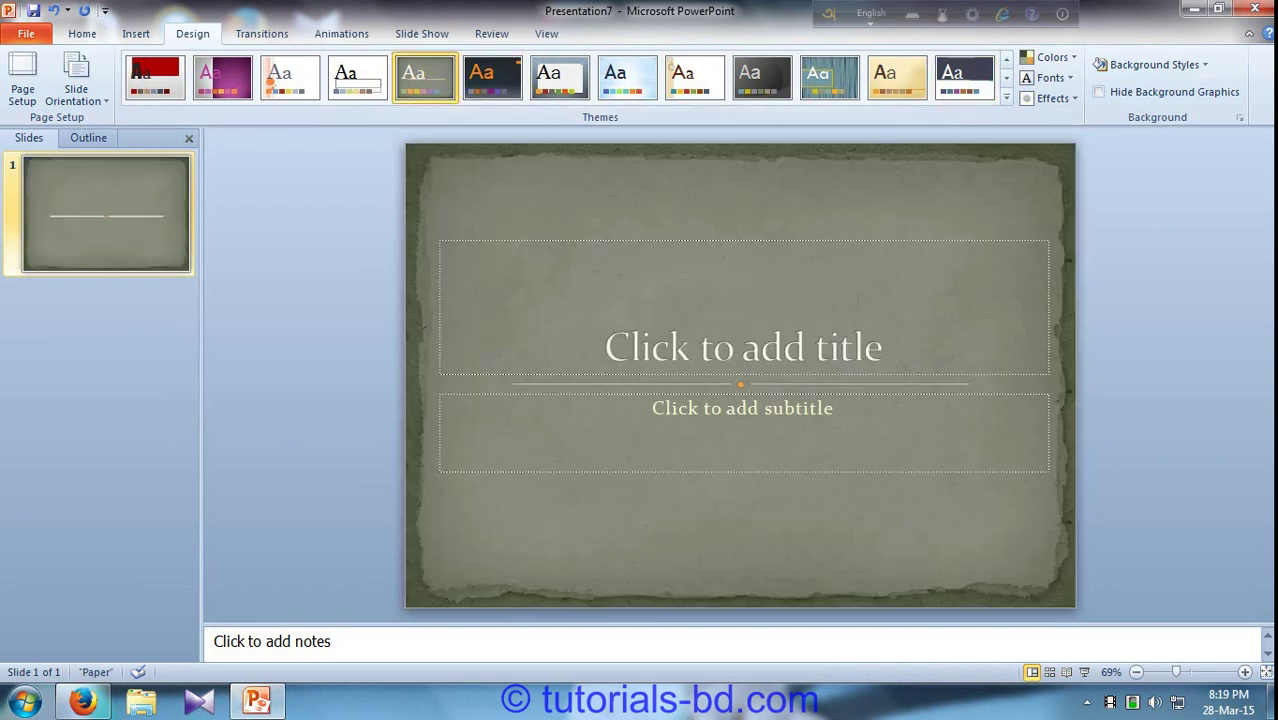
pyautogui.click(1052, 57)
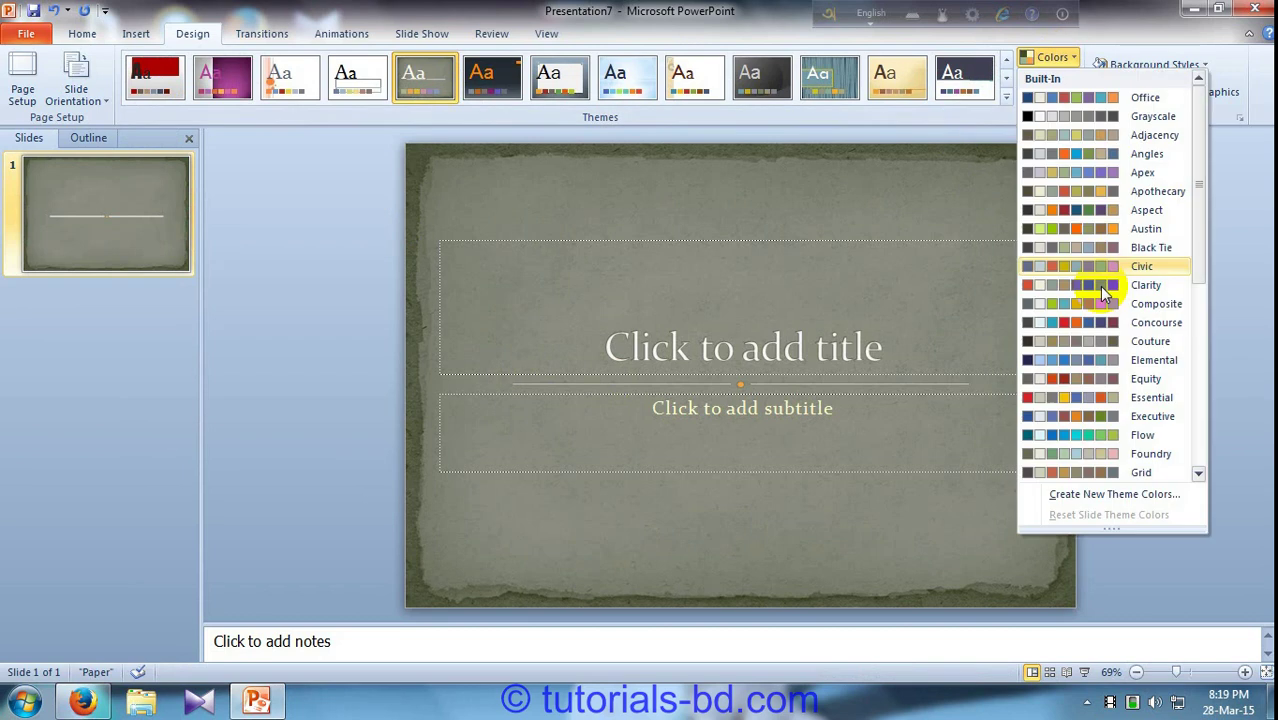
# Browse the Paper theme's colour and font sets and apply a different effects scheme.
pyautogui.click(1052, 57)
pyautogui.click(1061, 86)
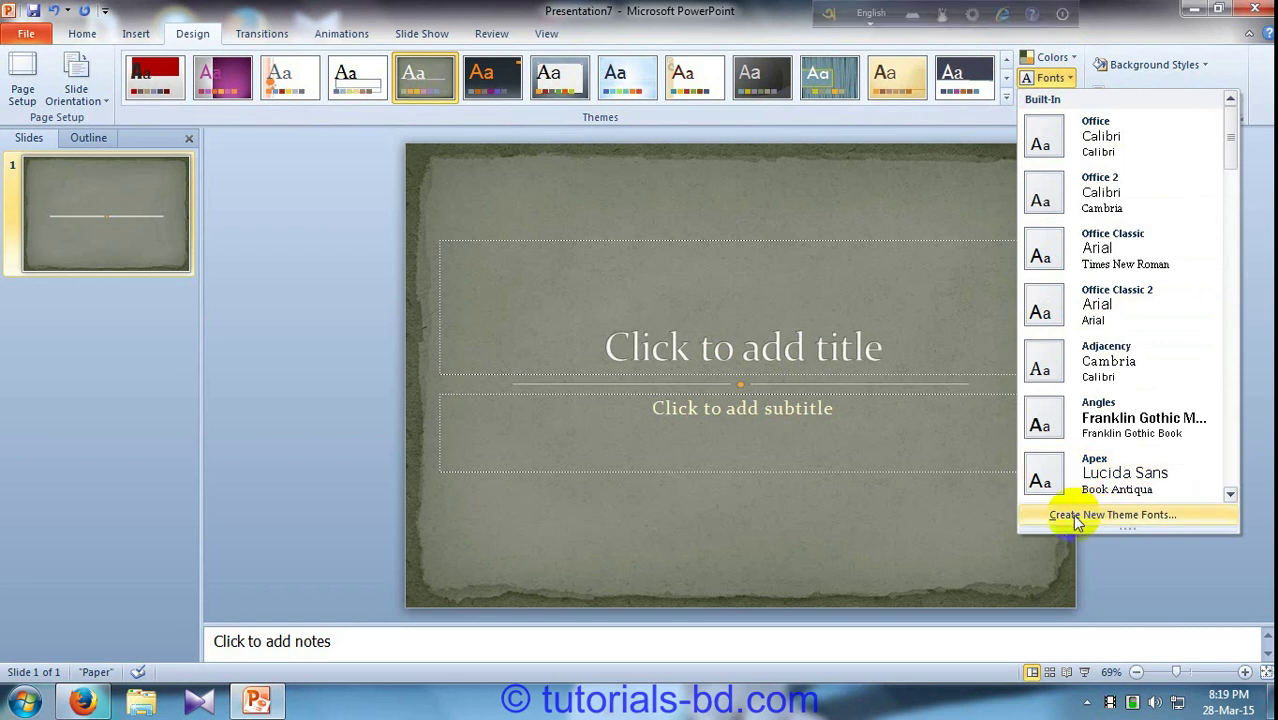
pyautogui.click(1048, 77)
pyautogui.click(1050, 100)
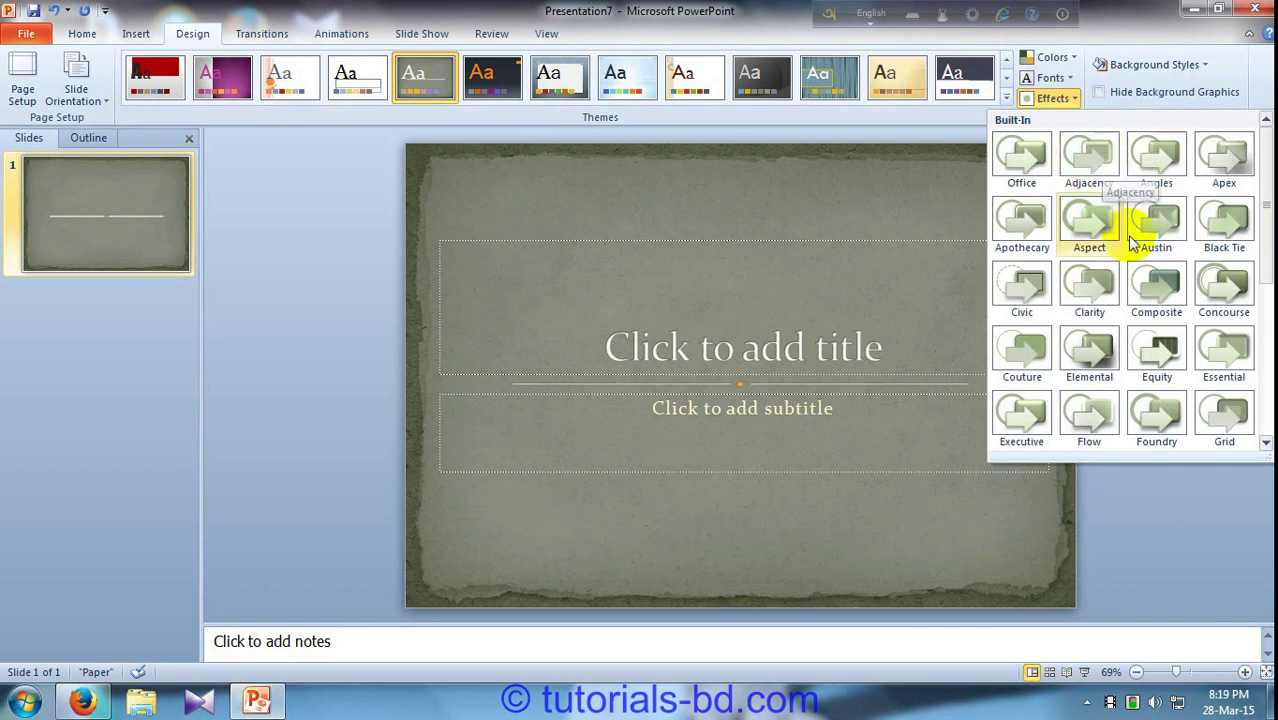
pyautogui.click(1268, 390)
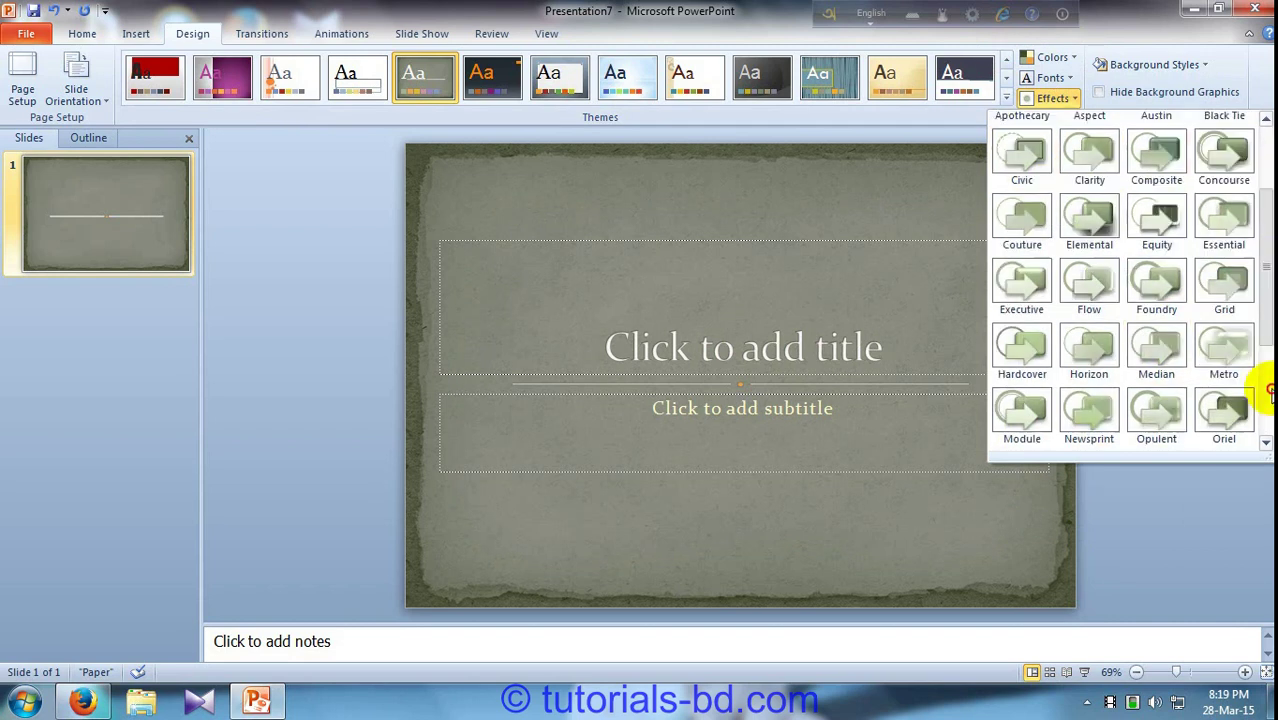
pyautogui.click(1268, 390)
pyautogui.click(1127, 280)
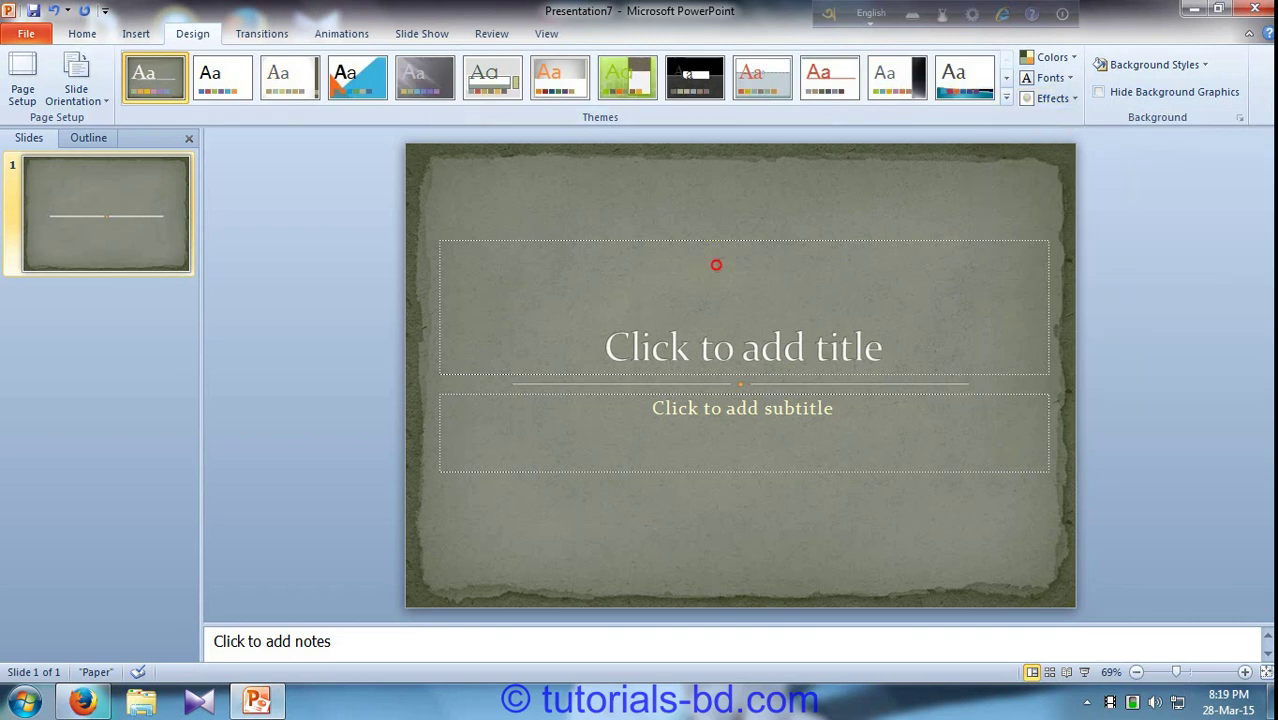
pyautogui.click(716, 265)
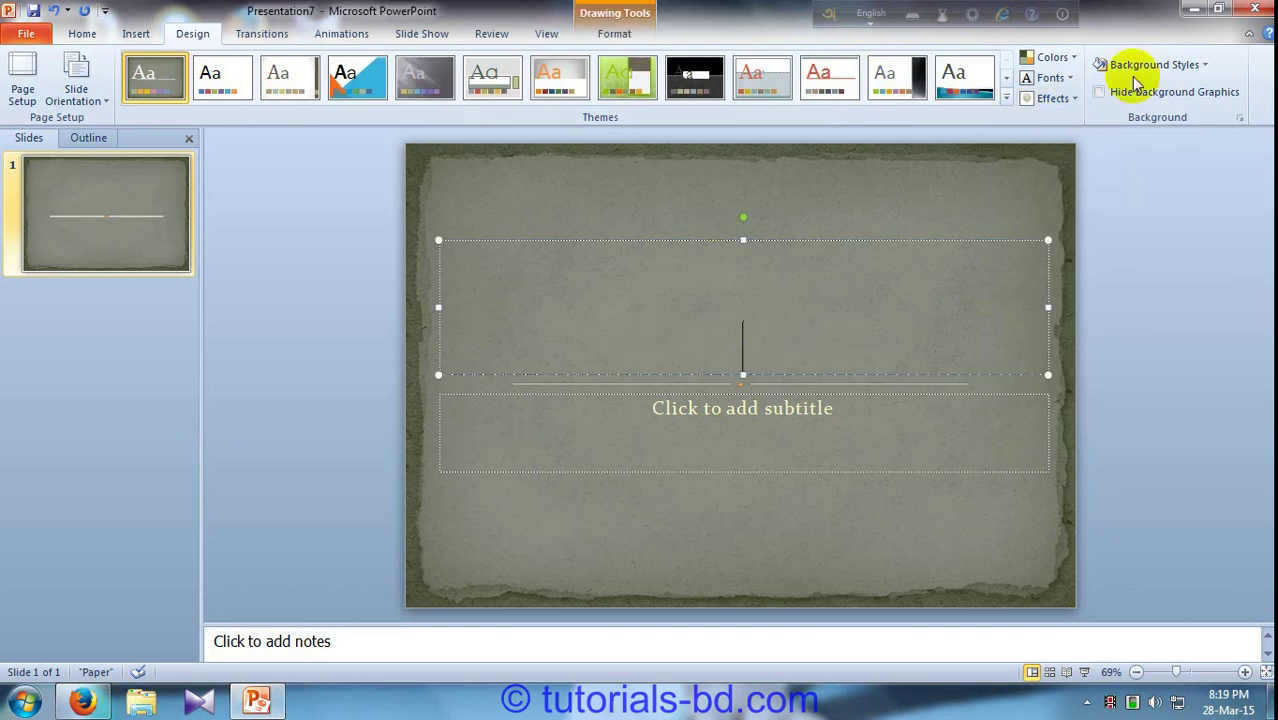
pyautogui.click(1191, 72)
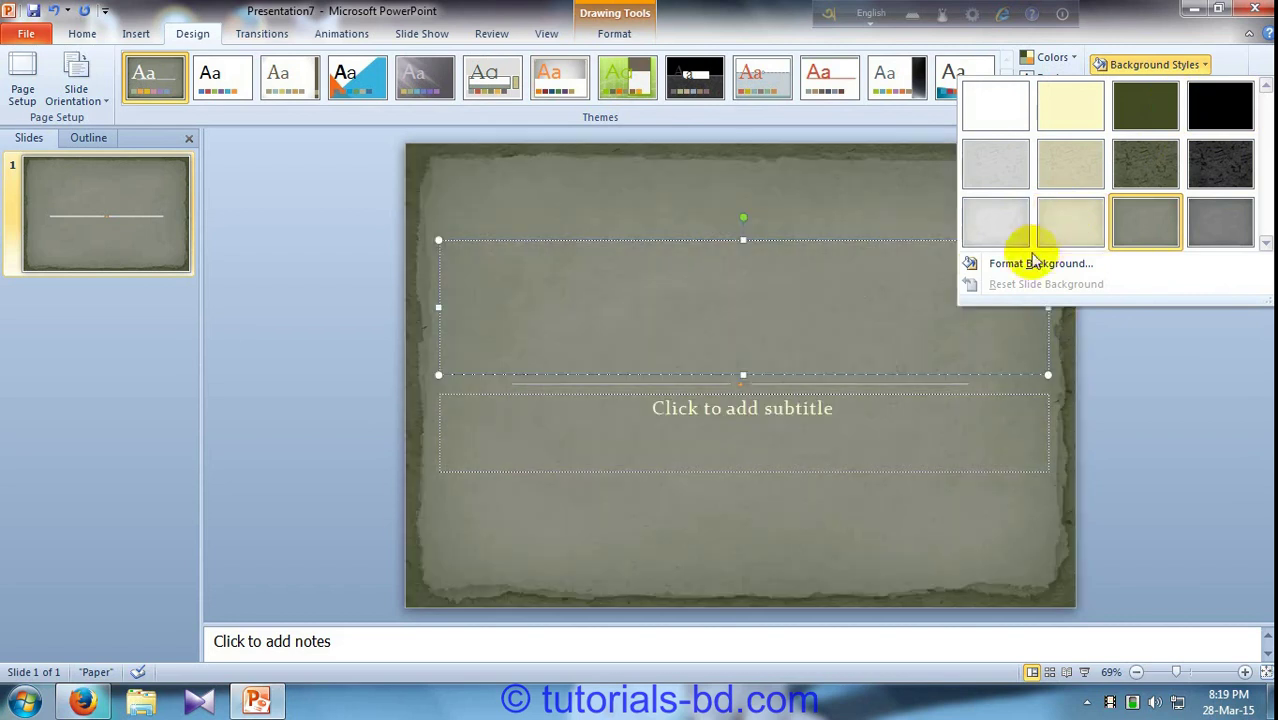
pyautogui.click(1020, 263)
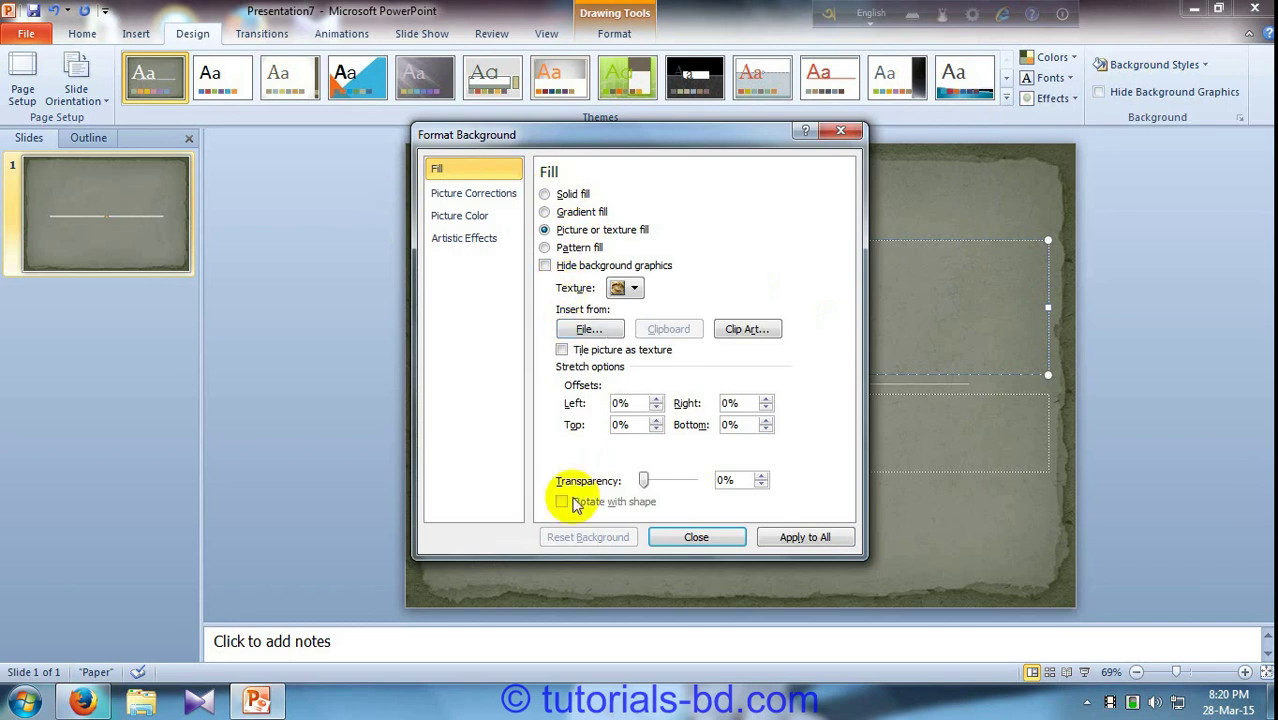
pyautogui.click(485, 196)
pyautogui.click(646, 358)
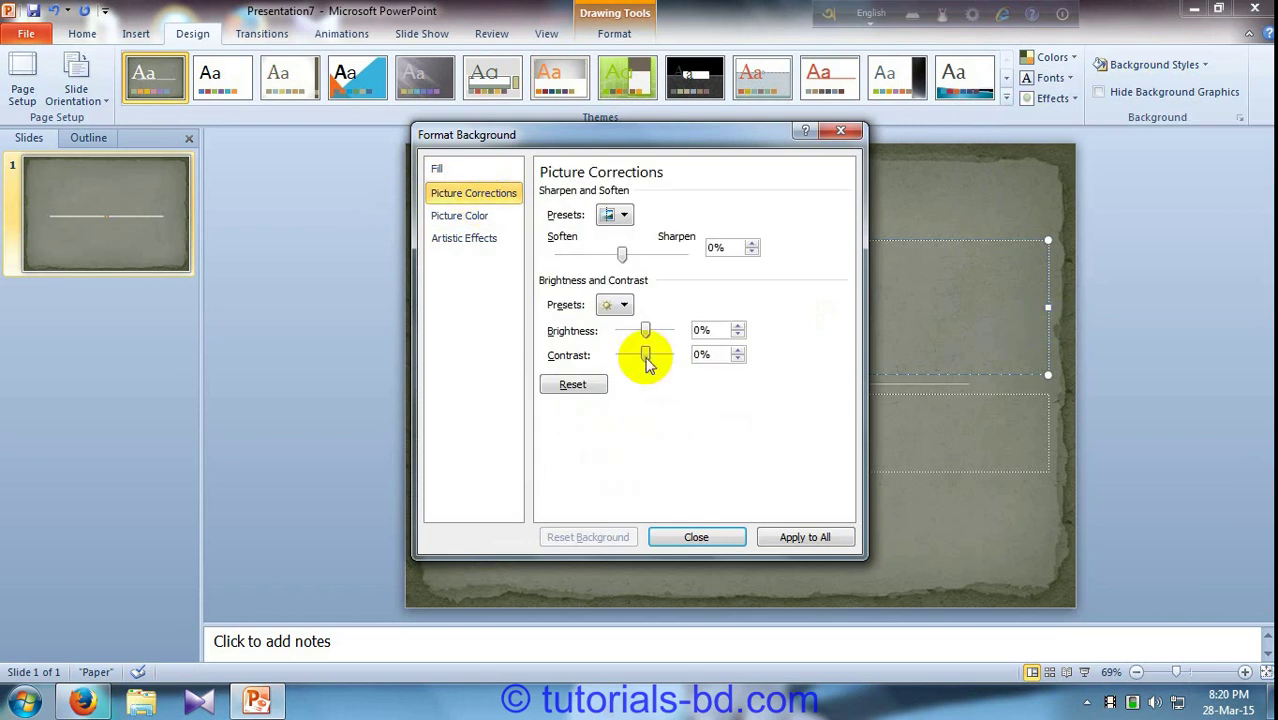
pyautogui.click(485, 215)
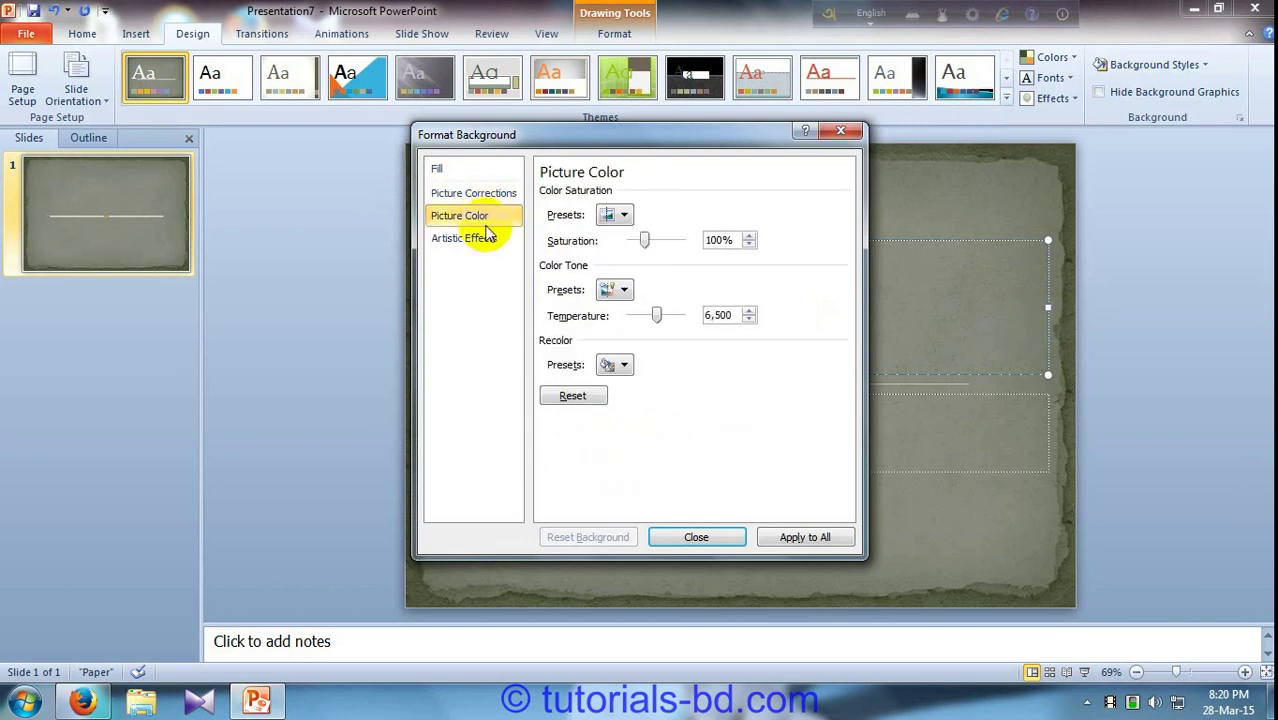
pyautogui.click(484, 238)
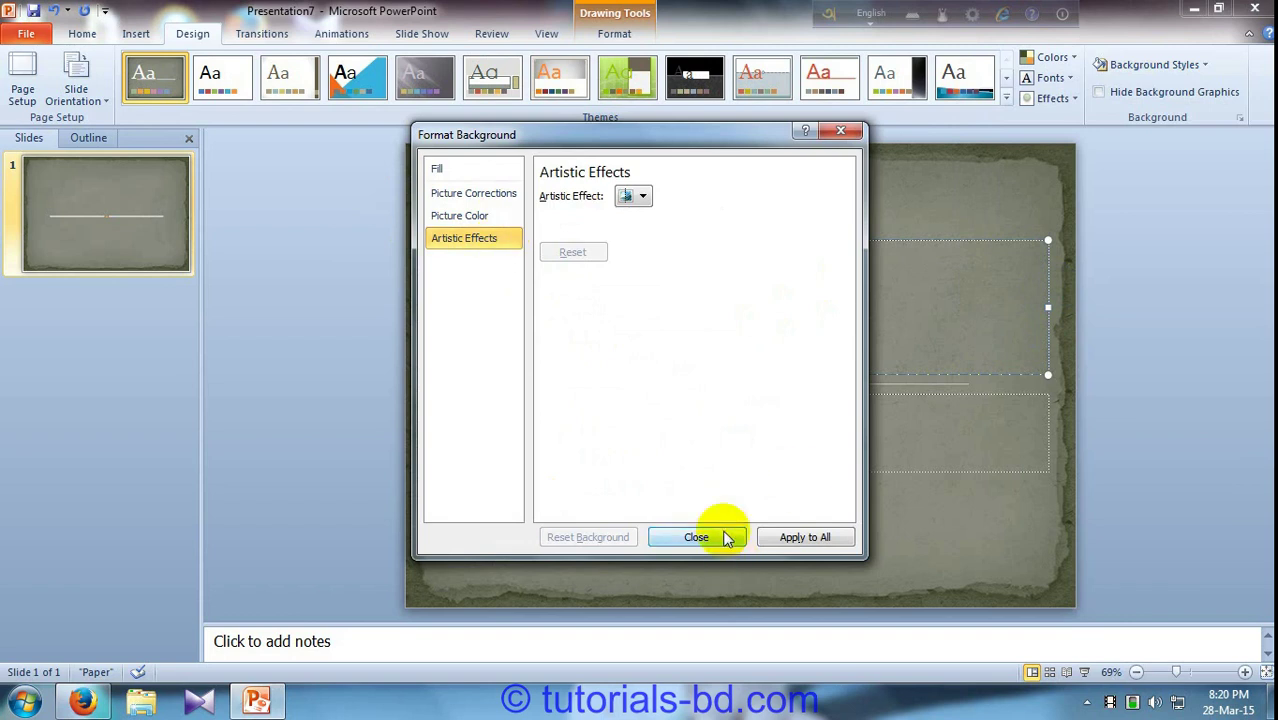
pyautogui.click(725, 537)
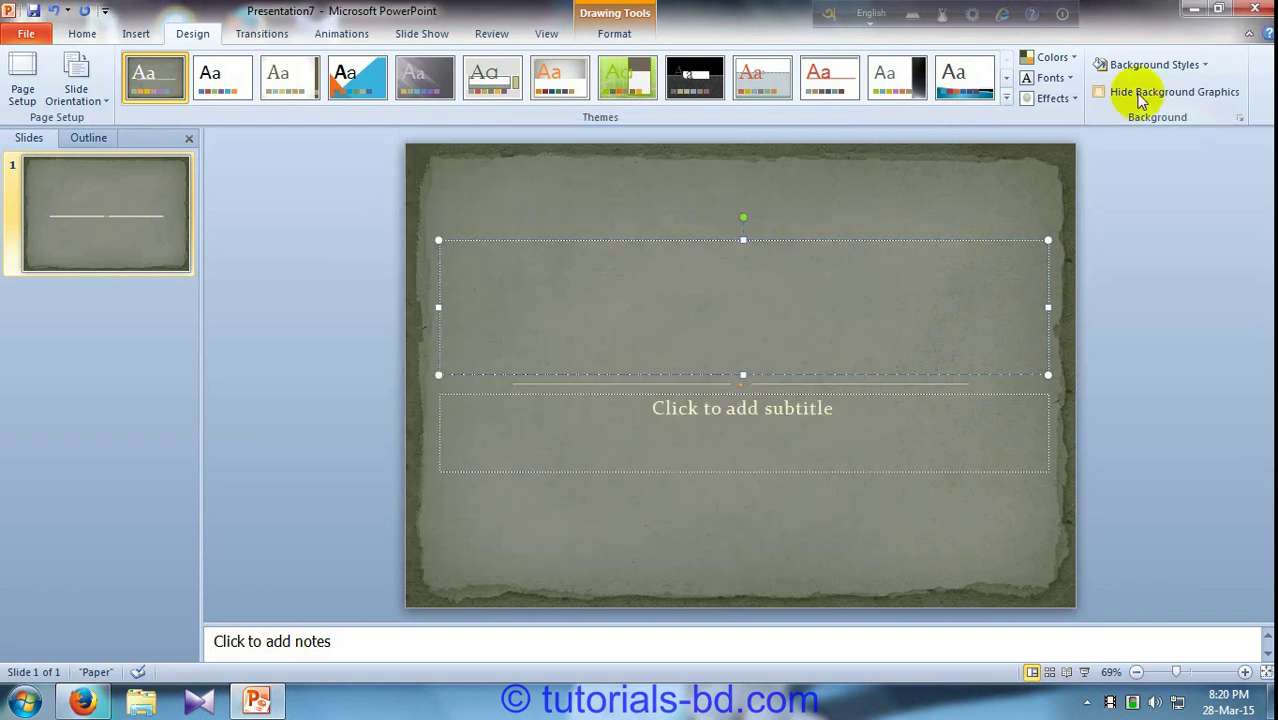
pyautogui.click(1140, 96)
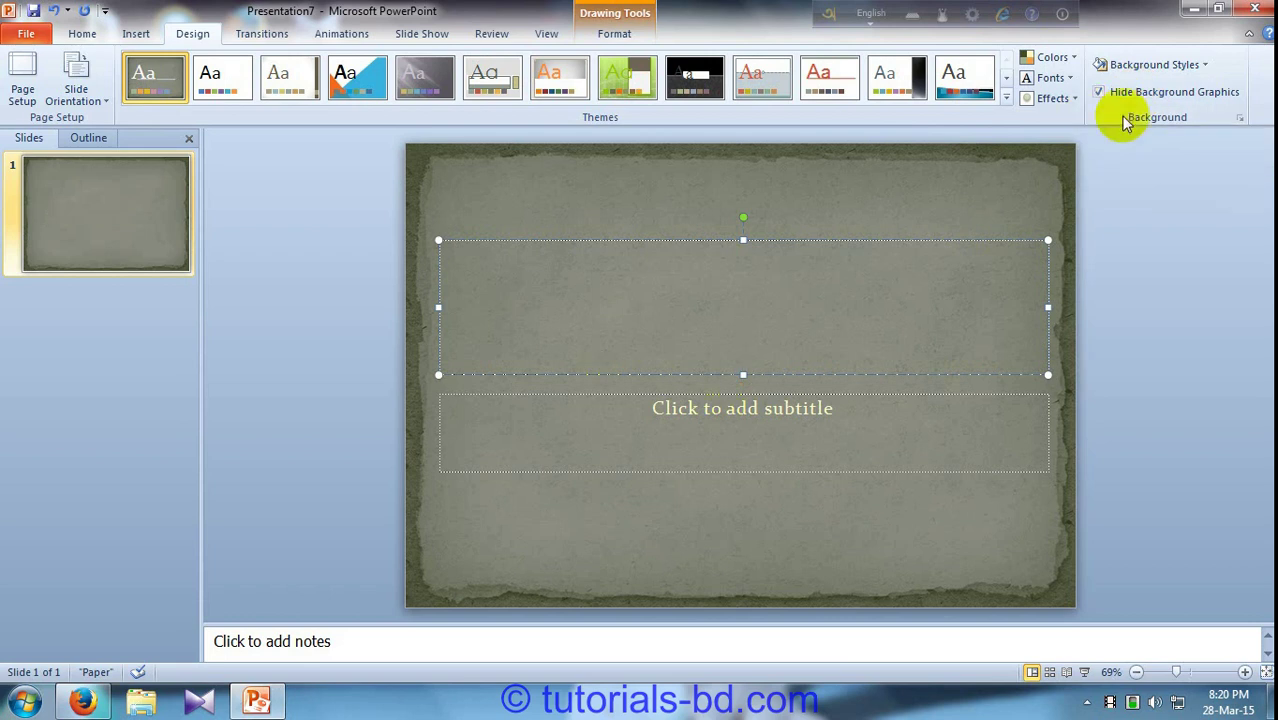
pyautogui.click(1140, 93)
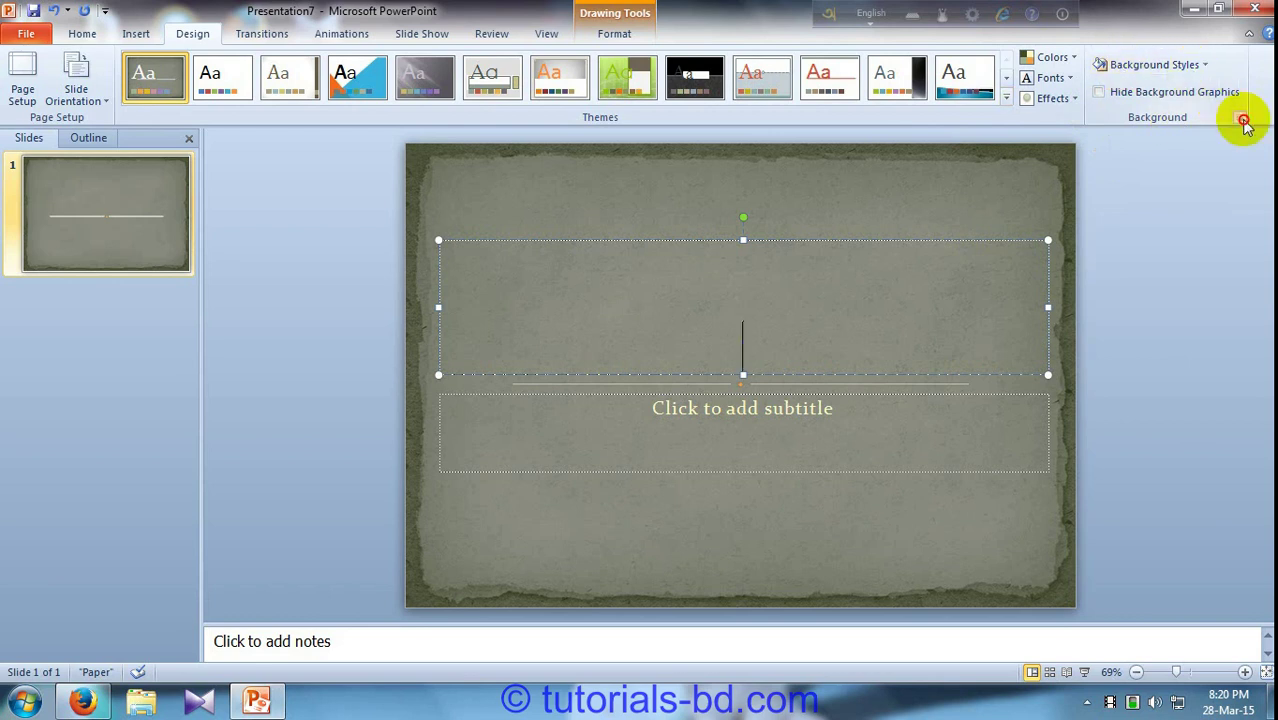
pyautogui.click(1240, 118)
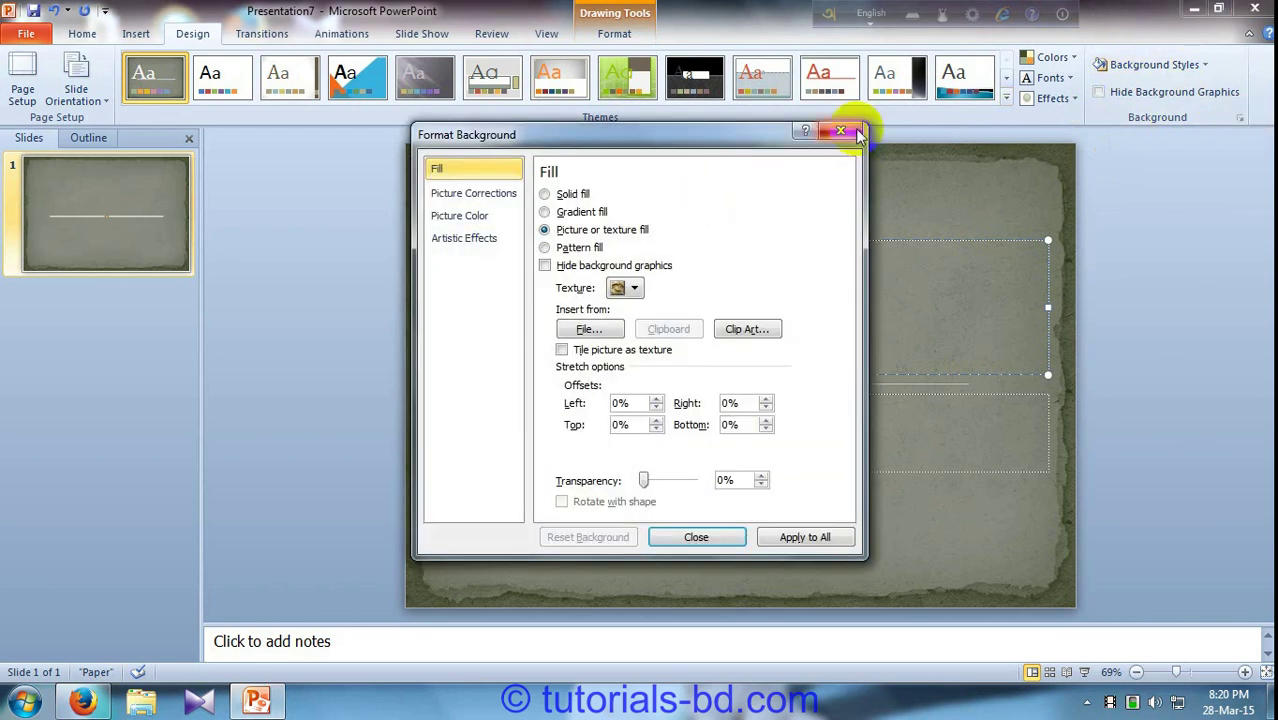
pyautogui.click(840, 130)
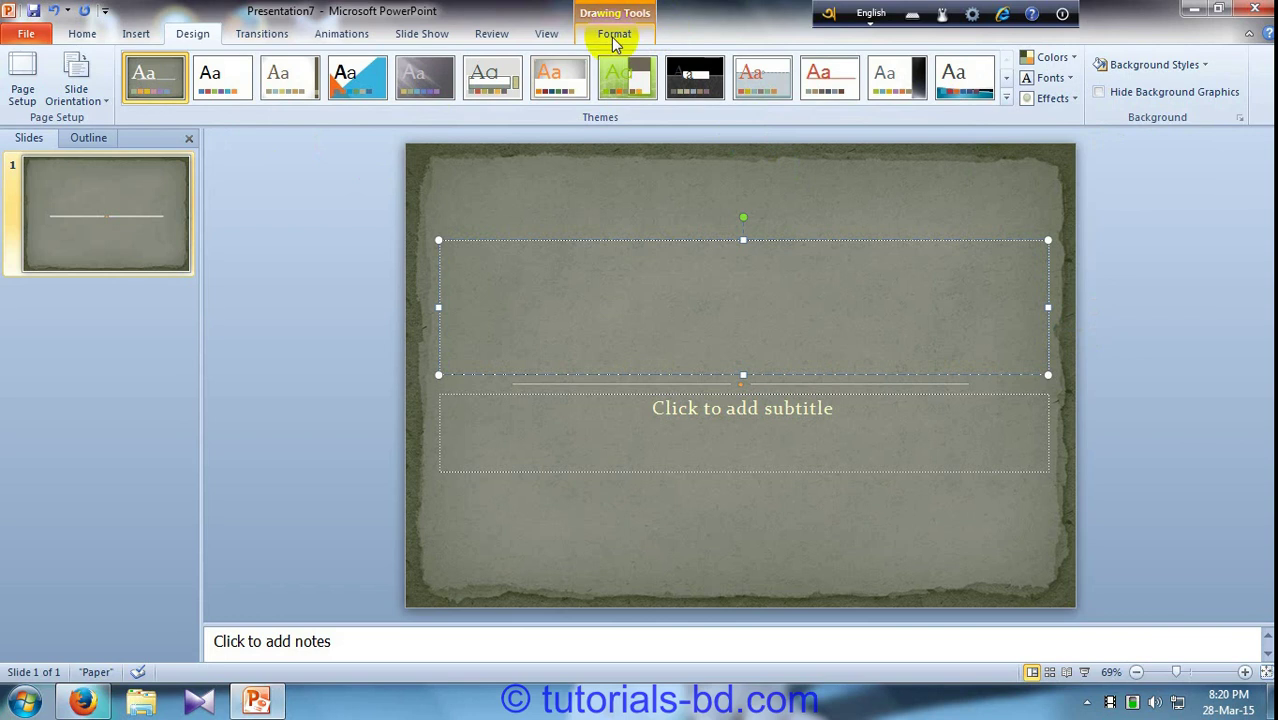
# Draw a pale green oval at the slide's left edge and a text box near the top right.
pyautogui.click(613, 38)
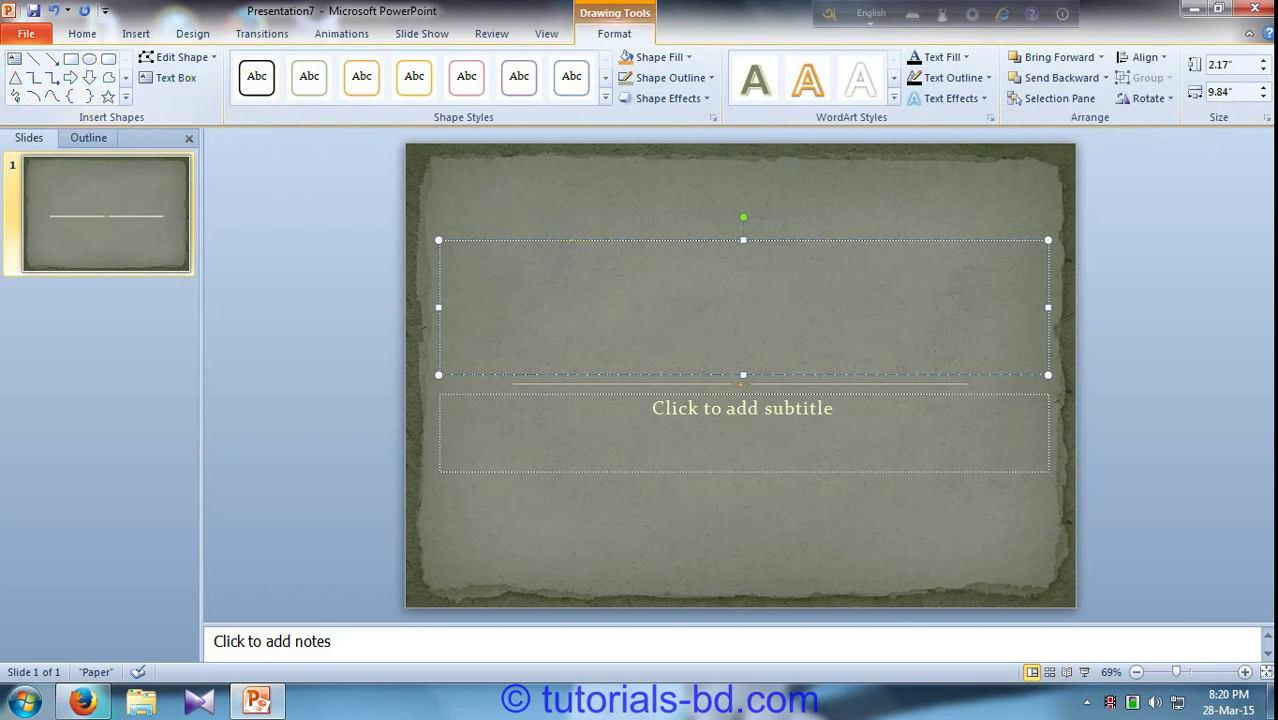
pyautogui.click(89, 59)
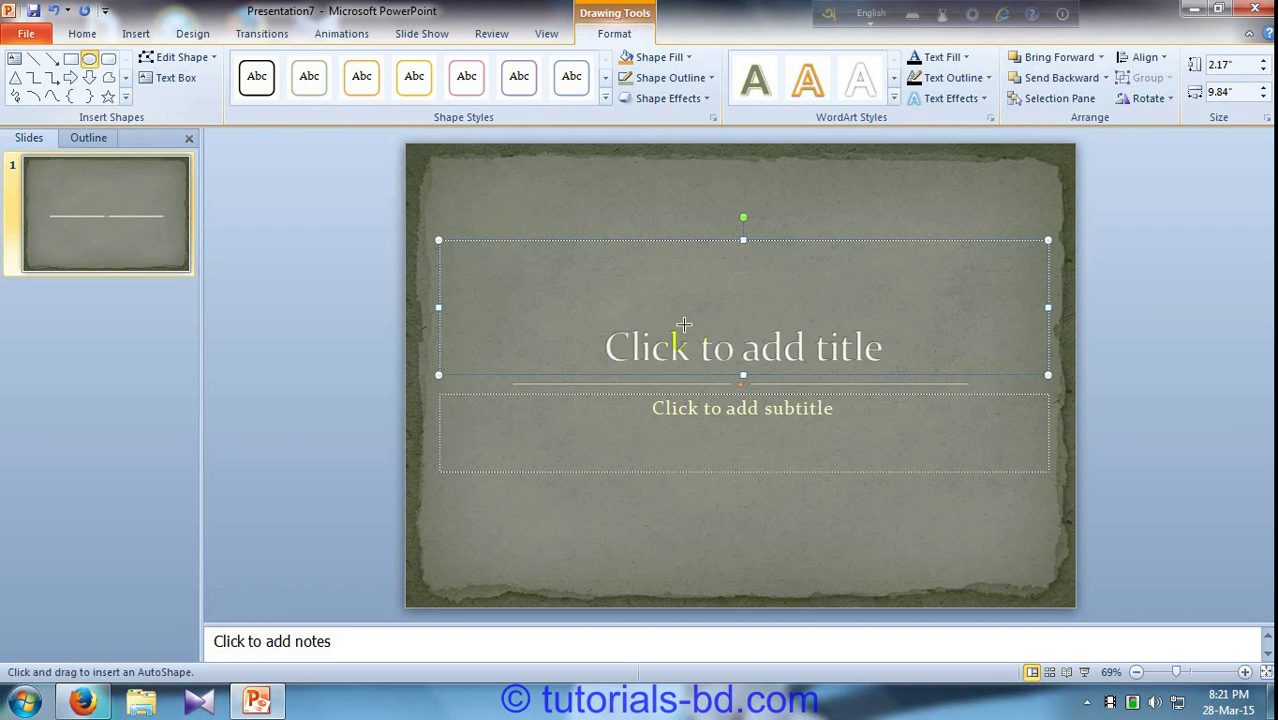
pyautogui.moveTo(570, 242); pyautogui.dragTo(799, 419)
pyautogui.moveTo(650, 337); pyautogui.dragTo(418, 331)
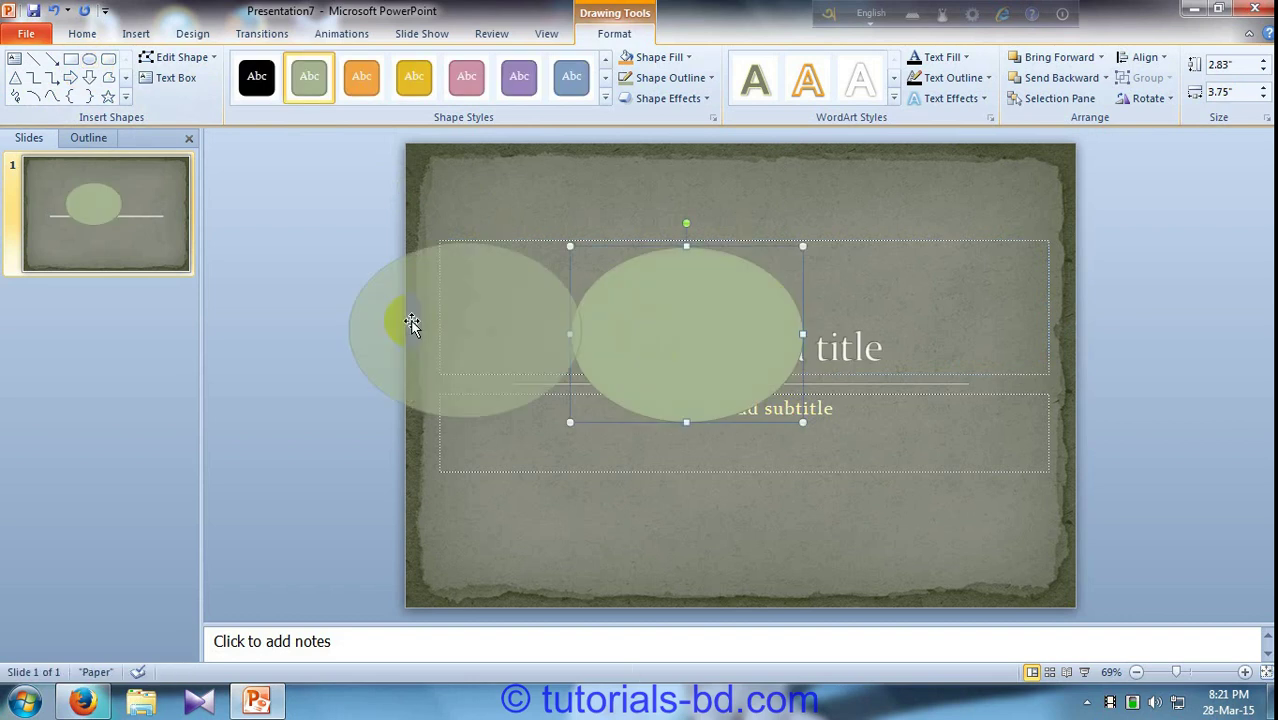
pyautogui.click(172, 78)
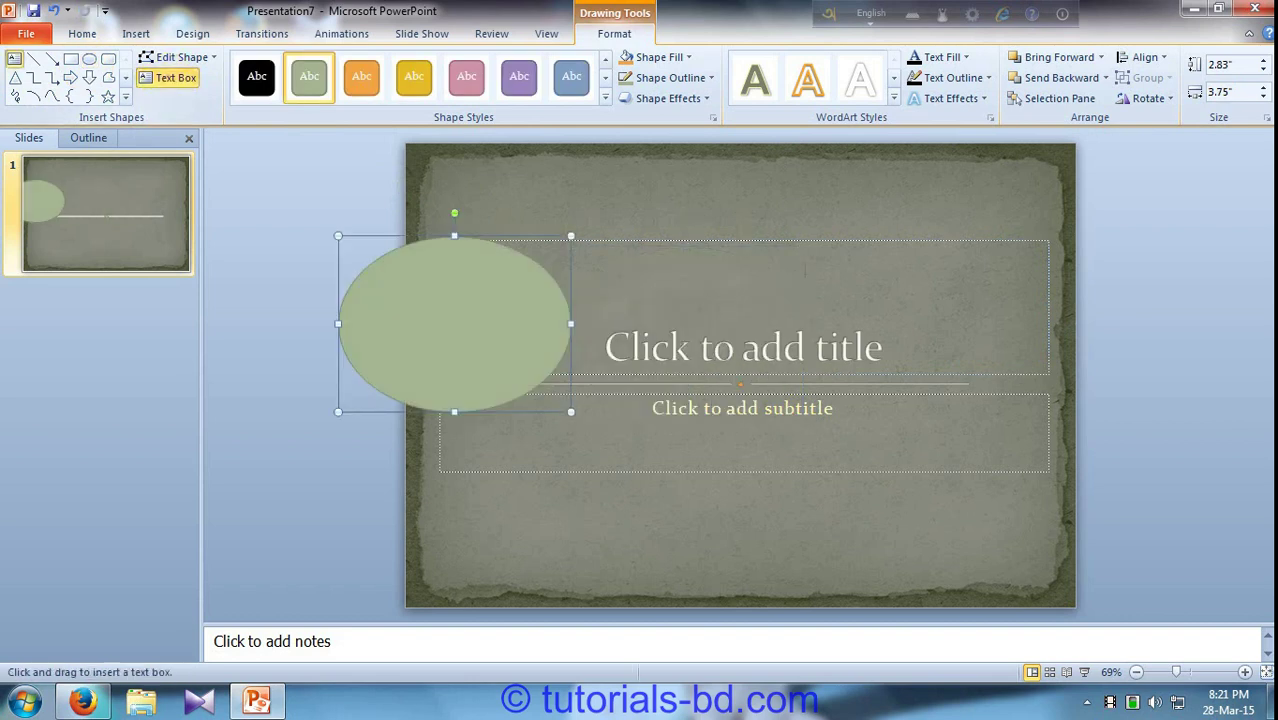
pyautogui.moveTo(807, 273); pyautogui.dragTo(1110, 414)
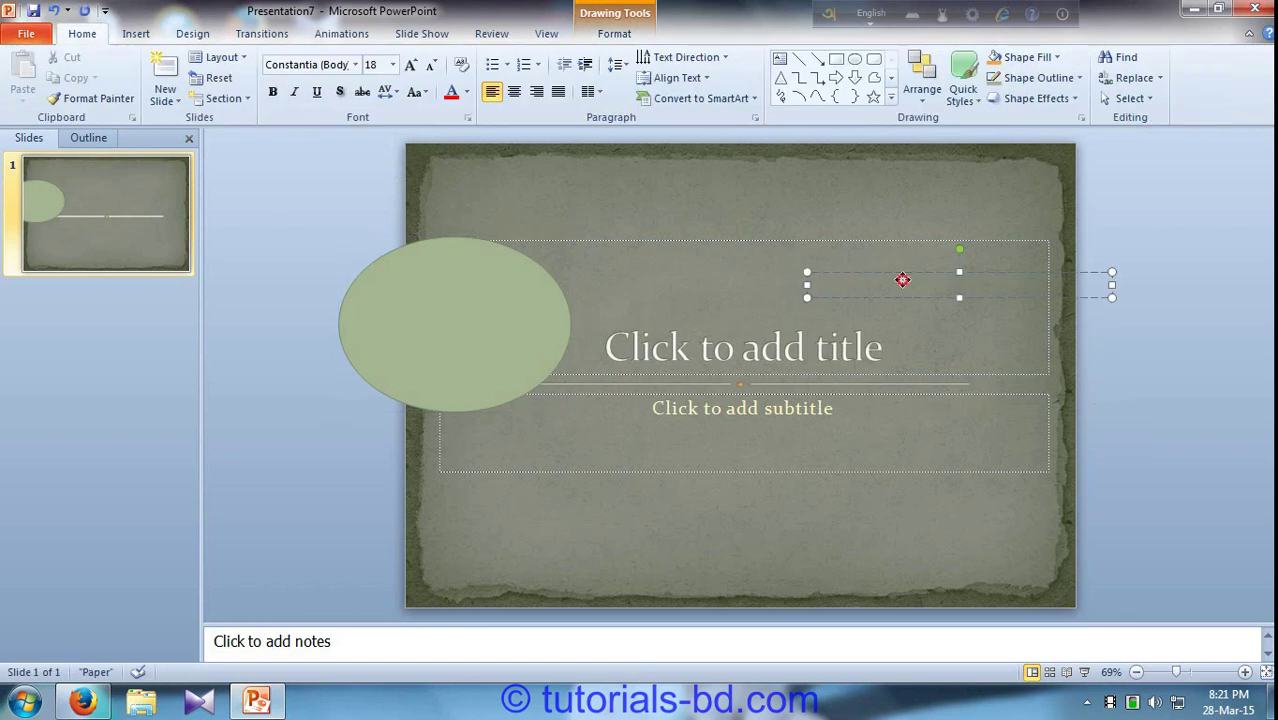
# Move the empty text box left above the title and select the green oval.
pyautogui.moveTo(902, 282); pyautogui.dragTo(737, 282)
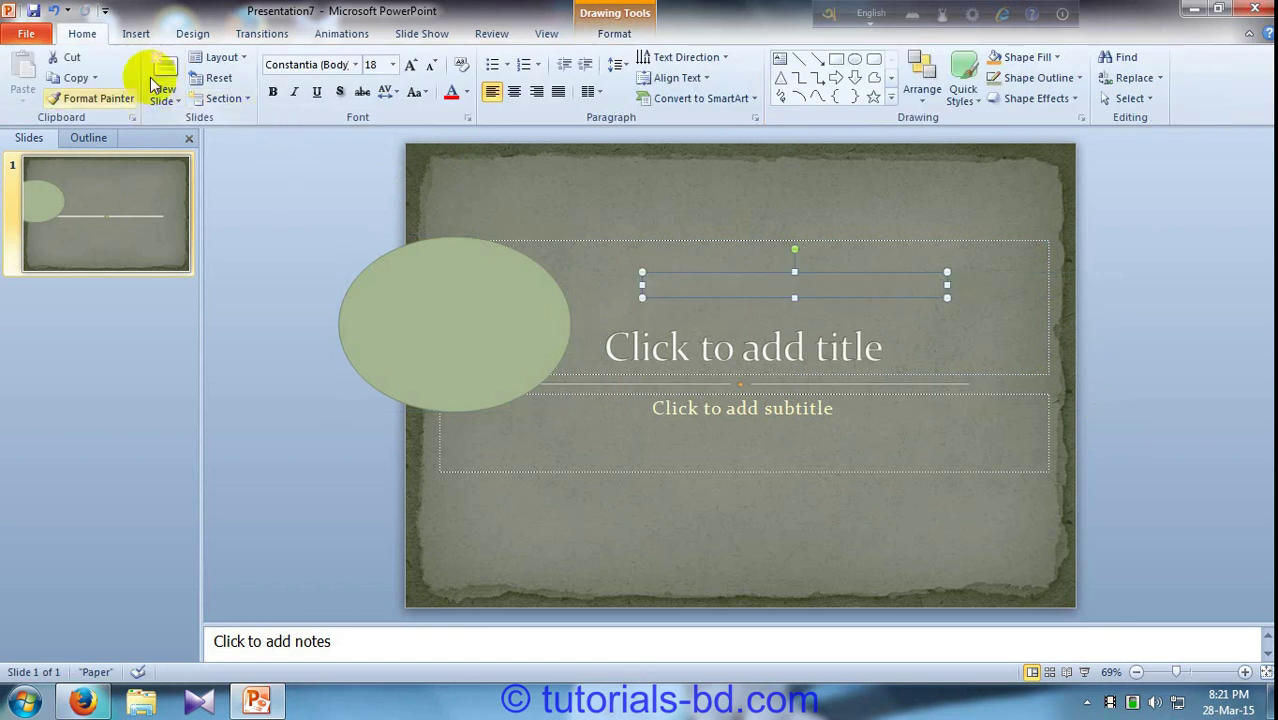
pyautogui.click(616, 36)
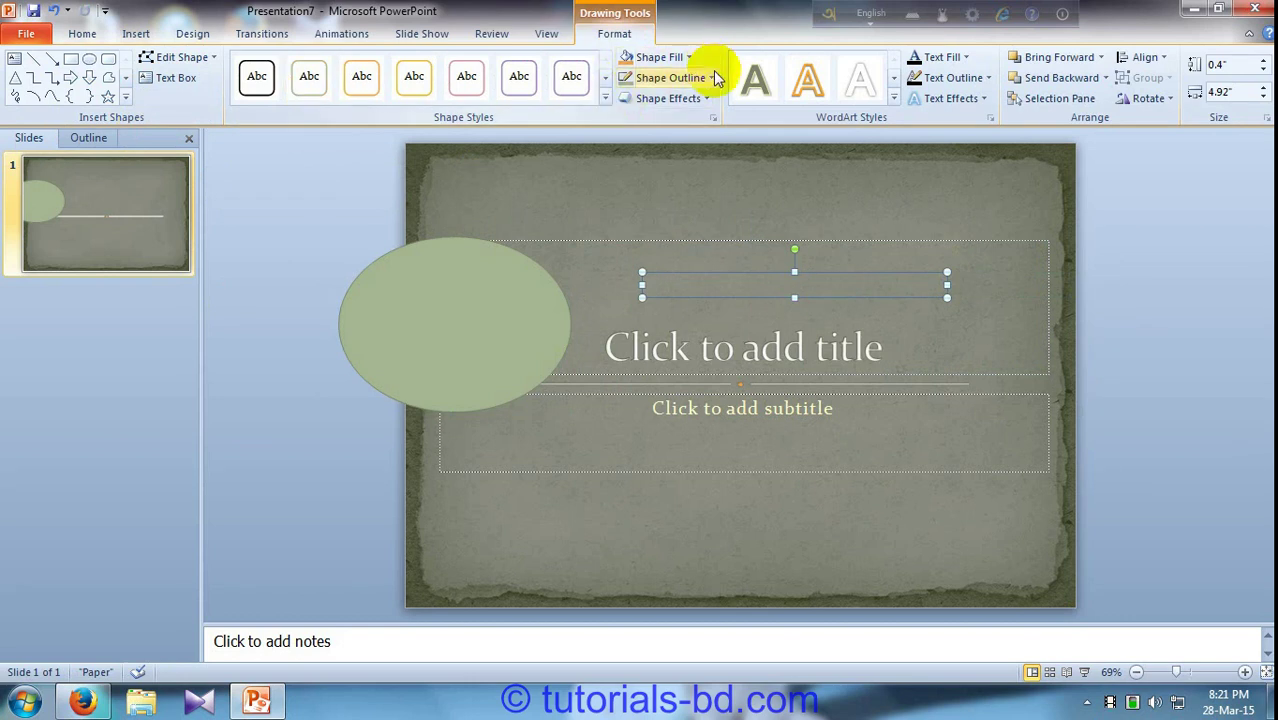
pyautogui.click(410, 280)
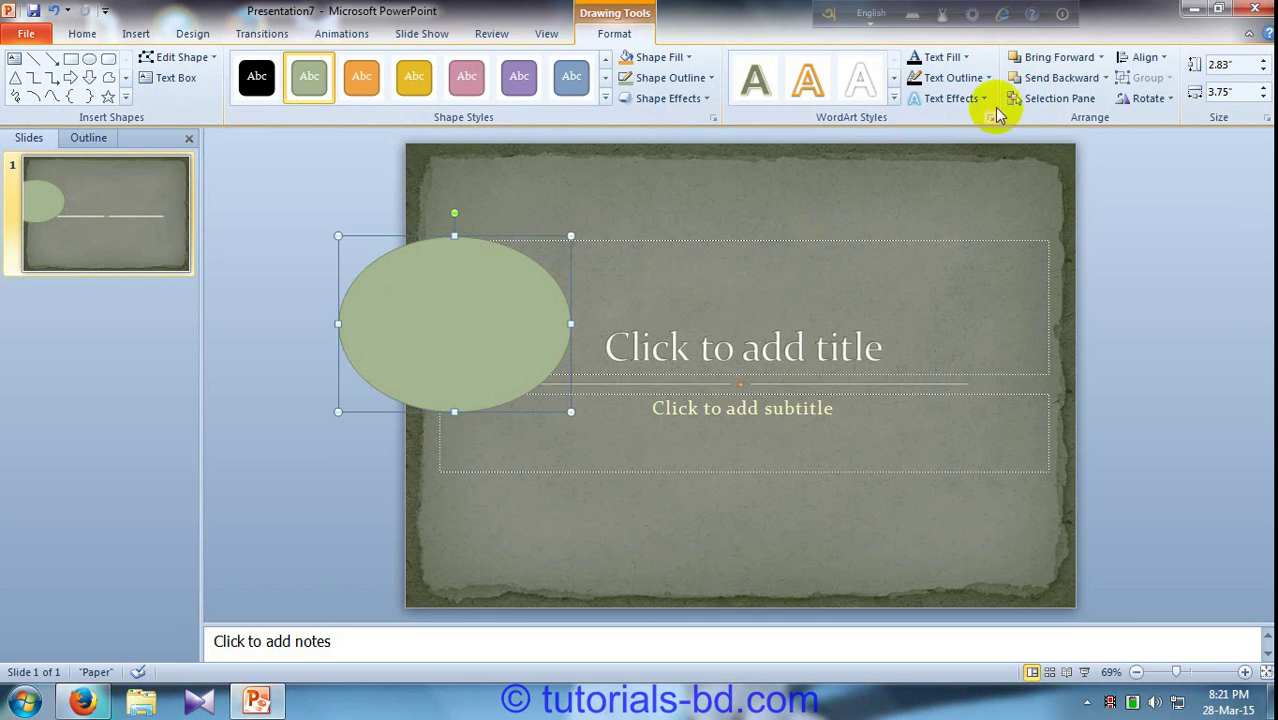
# Type 'Sakkhor' into the title placeholder and select the whole word.
pyautogui.click(965, 60)
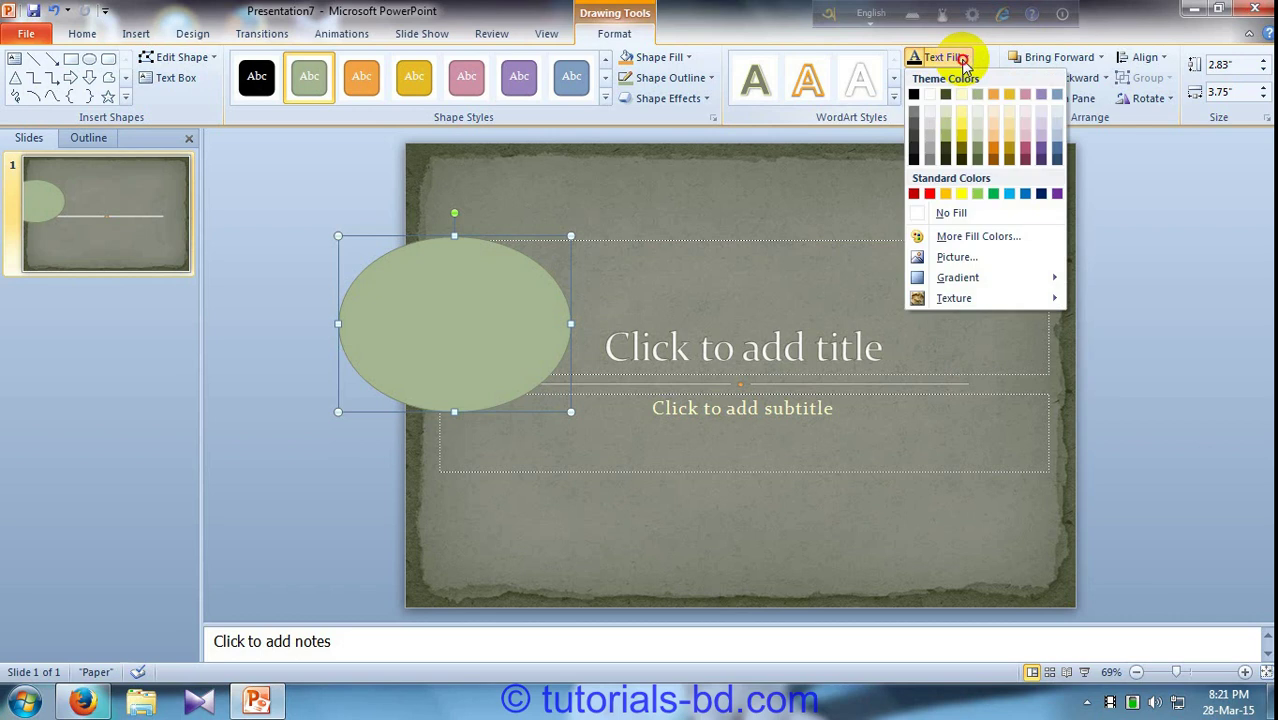
pyautogui.click(798, 95)
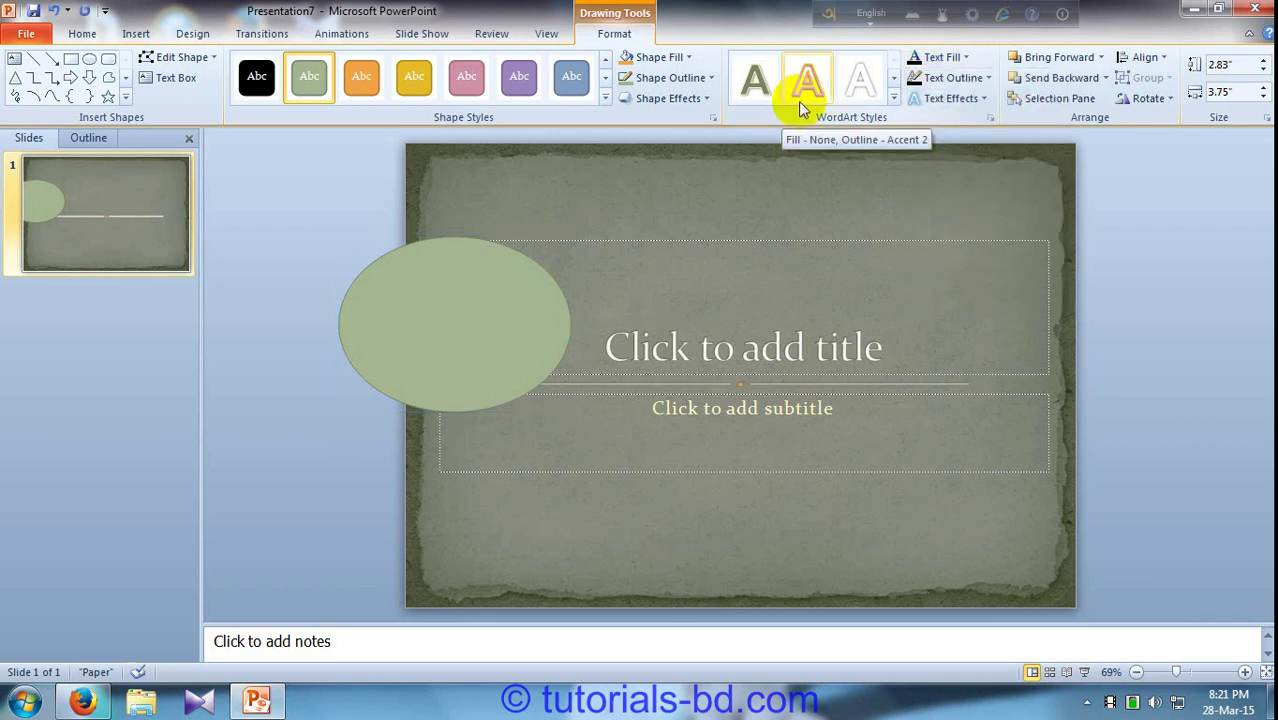
pyautogui.click(737, 332)
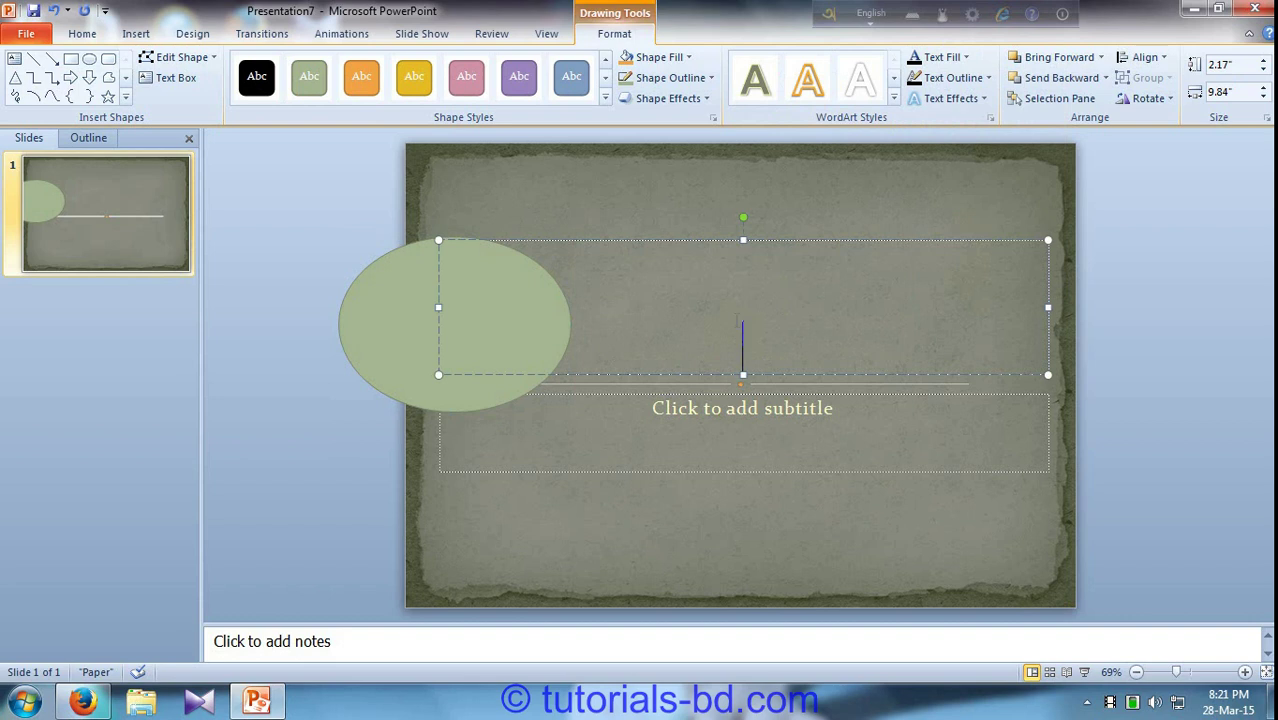
pyautogui.write('Sakkho')
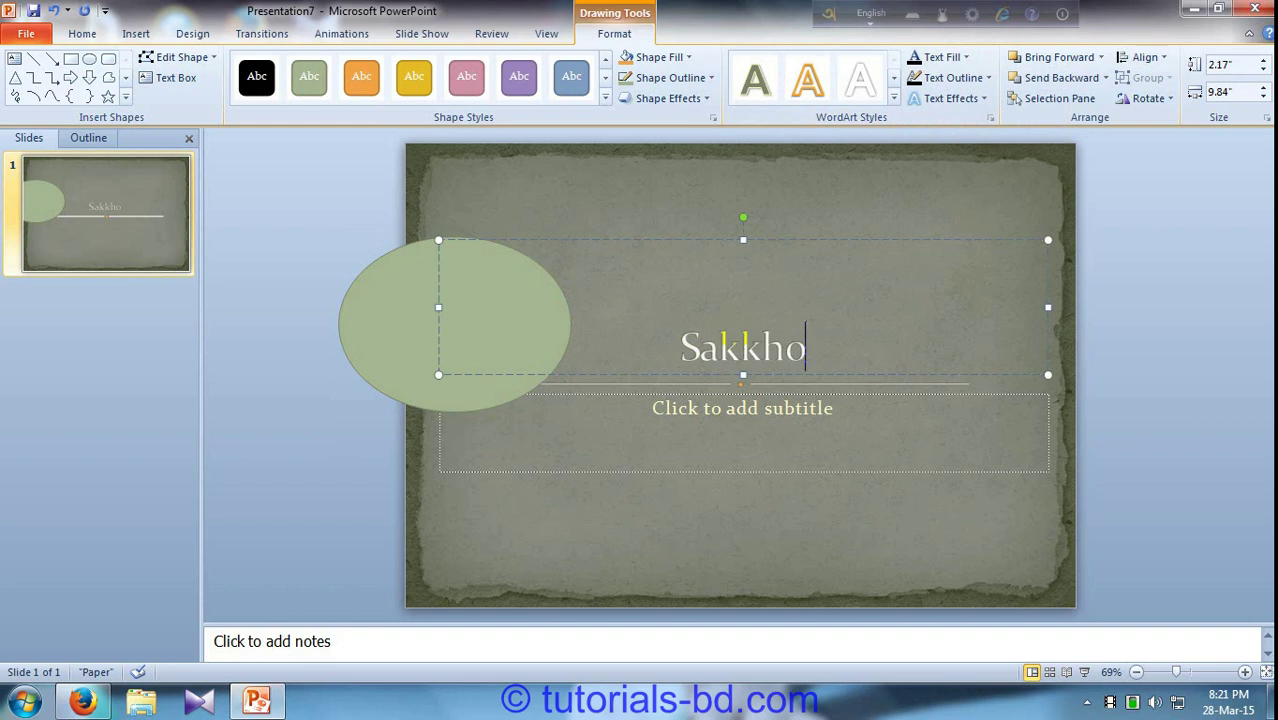
pyautogui.write('r')
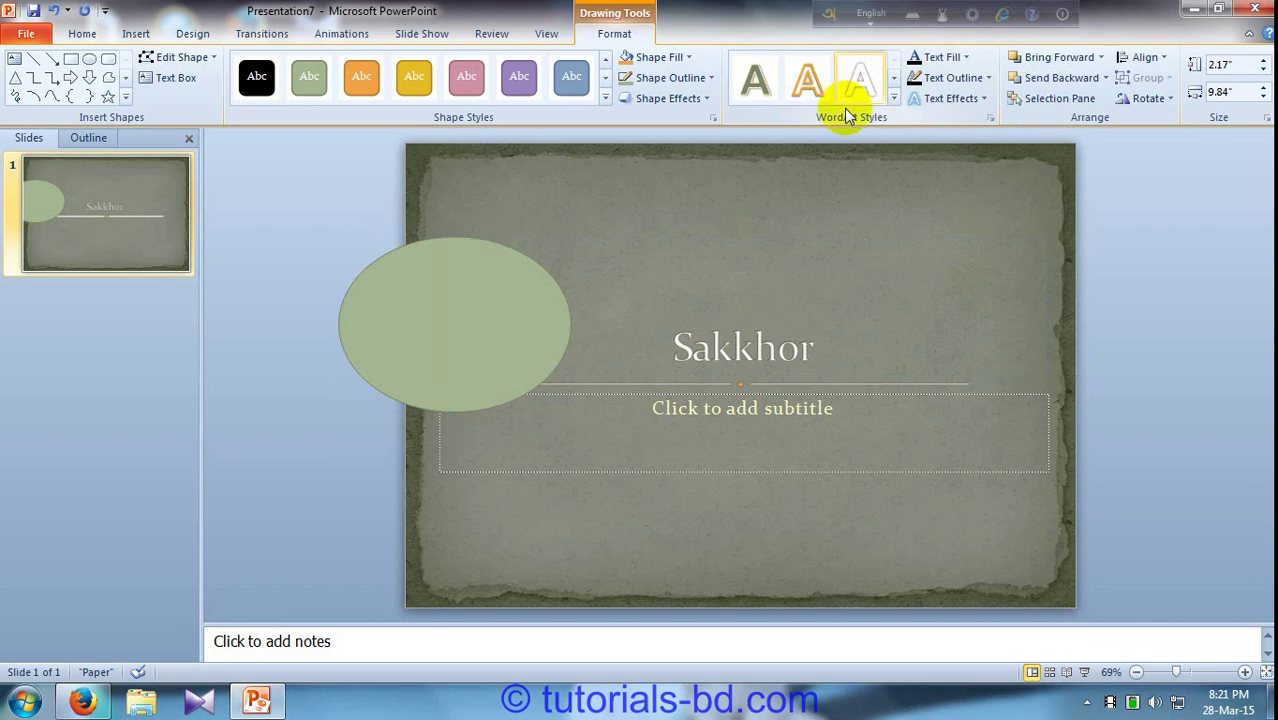
pyautogui.moveTo(826, 350); pyautogui.dragTo(608, 337)
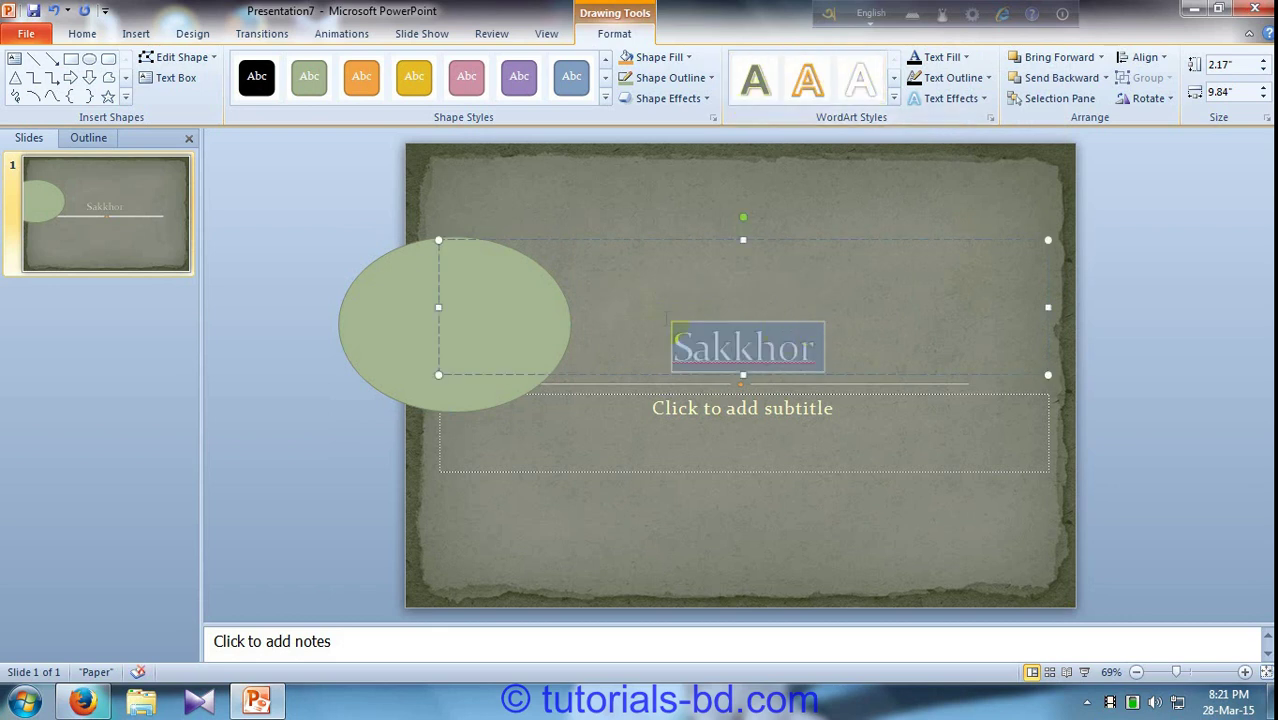
# Apply the orange WordArt style from the WordArt Styles gallery to 'Sakkhor'.
pyautogui.click(892, 100)
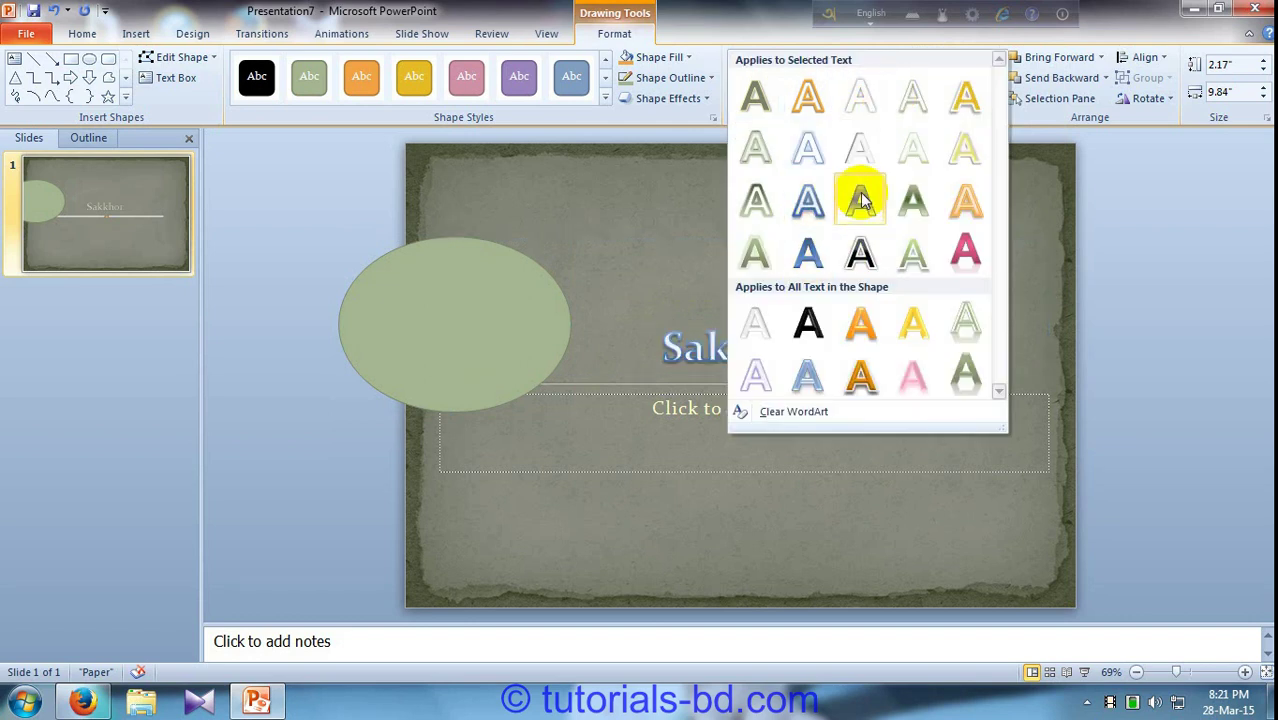
pyautogui.click(864, 345)
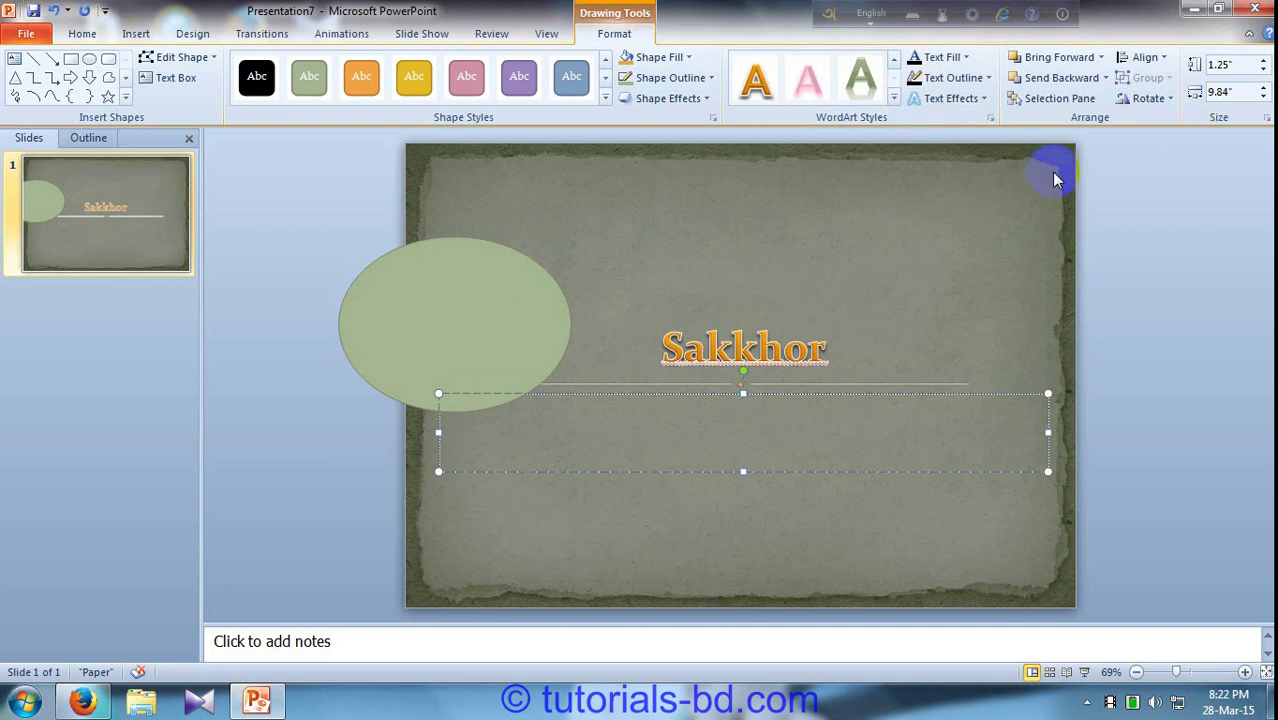
pyautogui.click(179, 38)
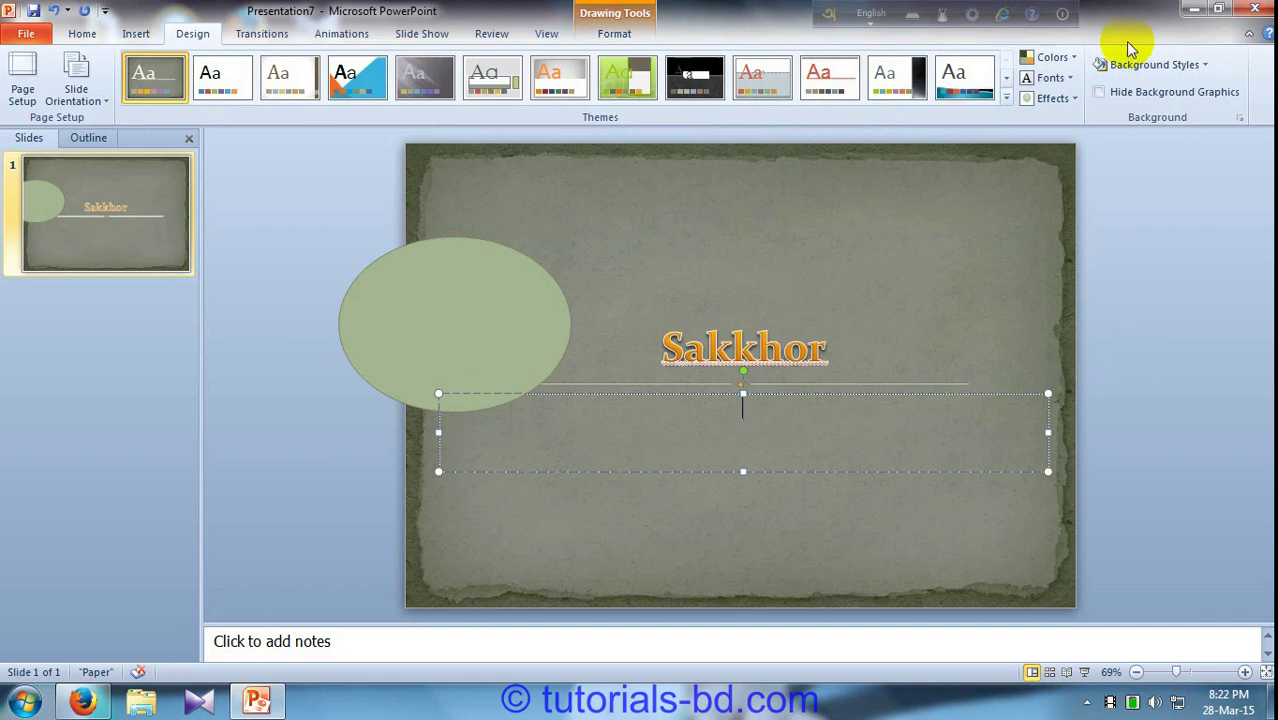